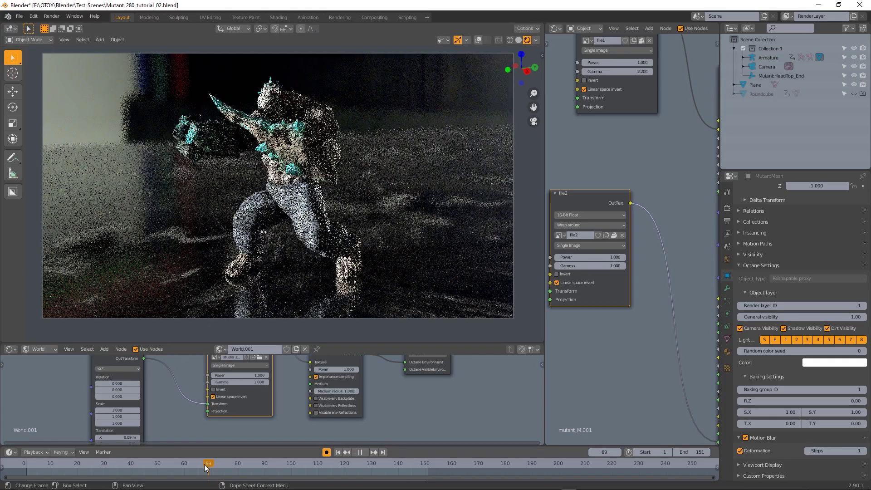
- Scrub the starship's flight animation back and forth, leaving the playhead on frame 43
drag(204, 464, 273, 473)
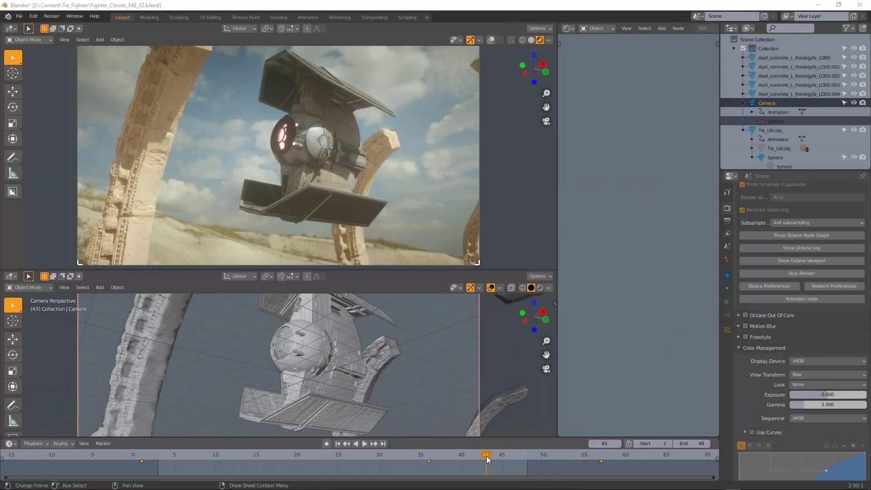
mouse_move(486, 455)
mouse_down()
mouse_move(284, 462)
mouse_move(506, 470)
mouse_move(374, 471)
mouse_move(483, 472)
mouse_up()
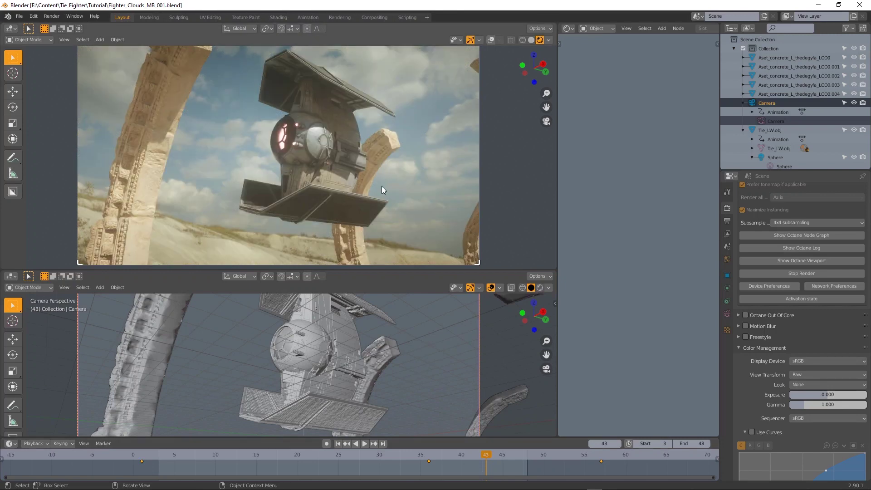
- Enable Octane render motion blur with After shutter alignment, then select Tie_LW.obj in the Outliner
click(726, 220)
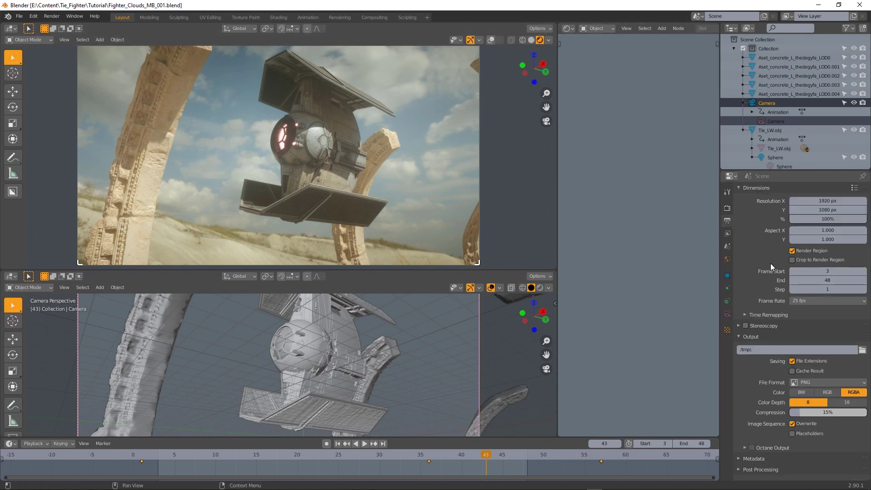
click(727, 207)
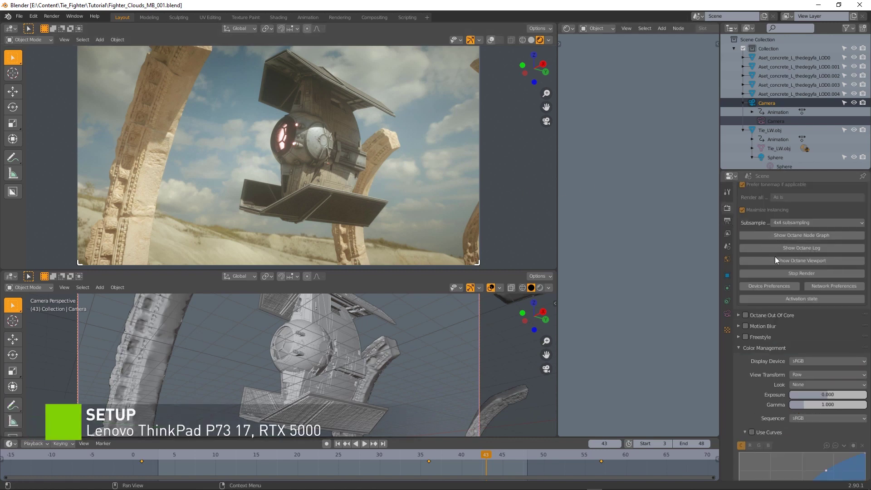
scroll(775, 305, down, 5)
scroll(758, 295, up, 2)
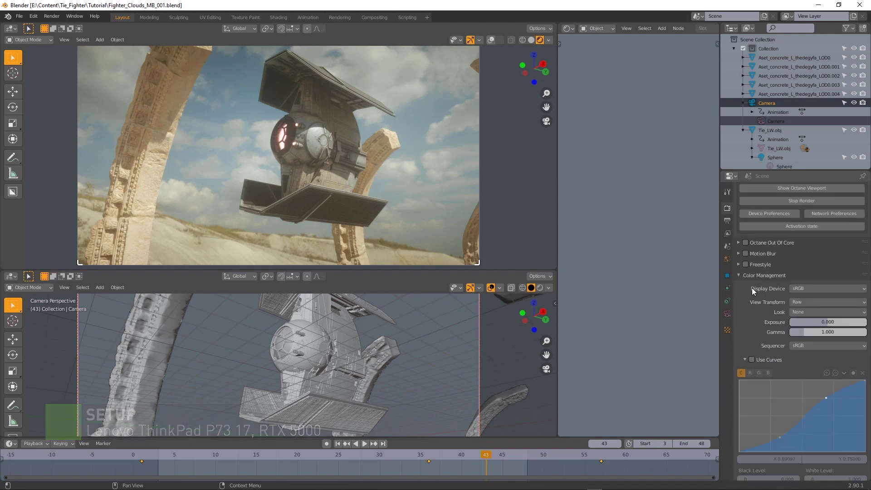
click(744, 254)
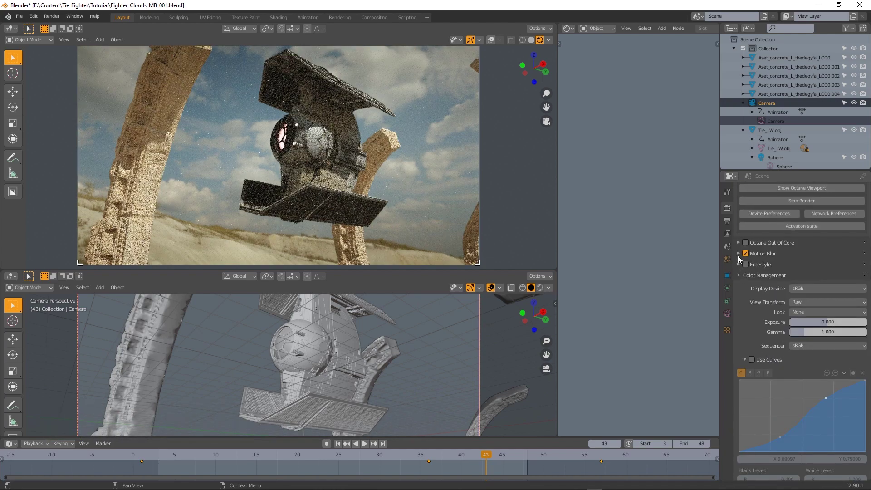
click(738, 254)
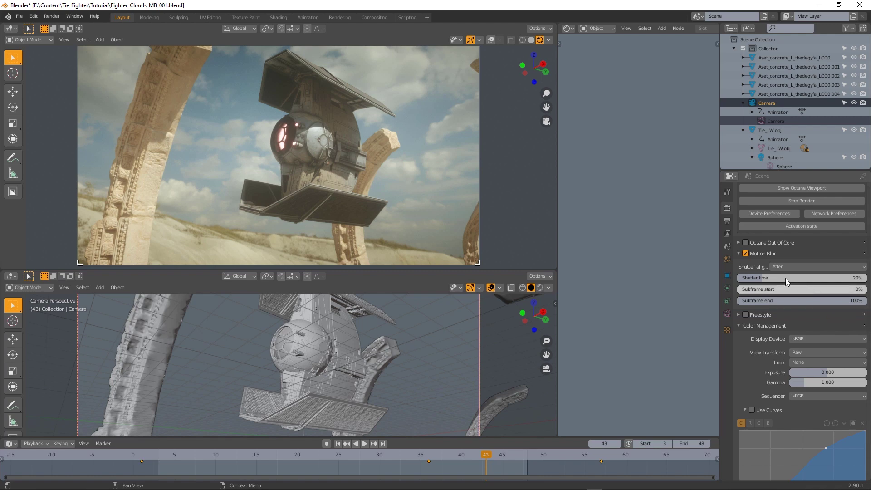
click(785, 266)
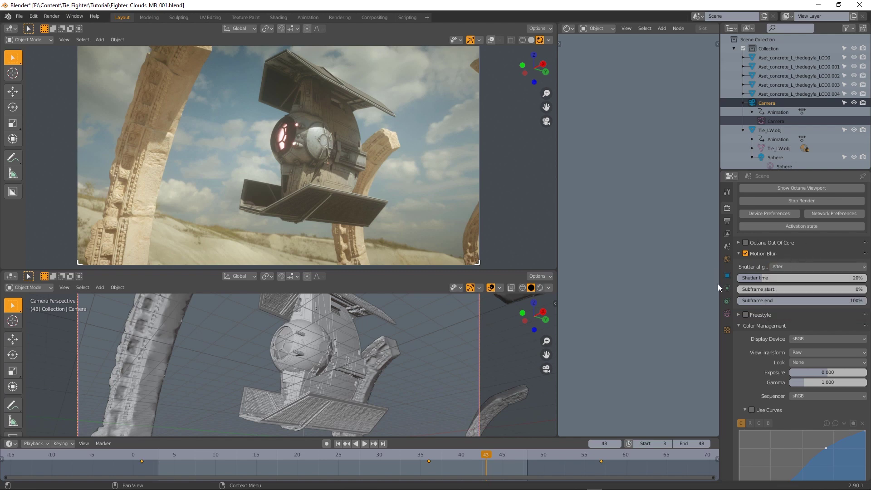
click(385, 173)
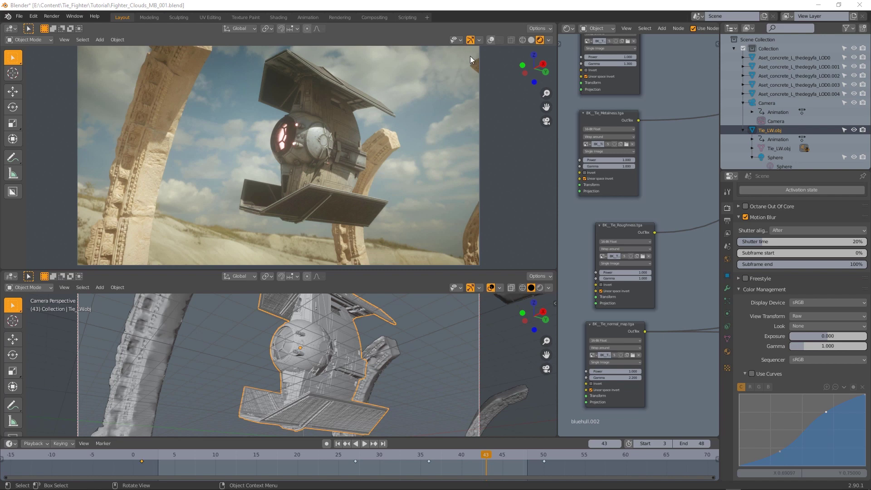
- Switch the top viewport to solid shading and render frame 43
click(531, 40)
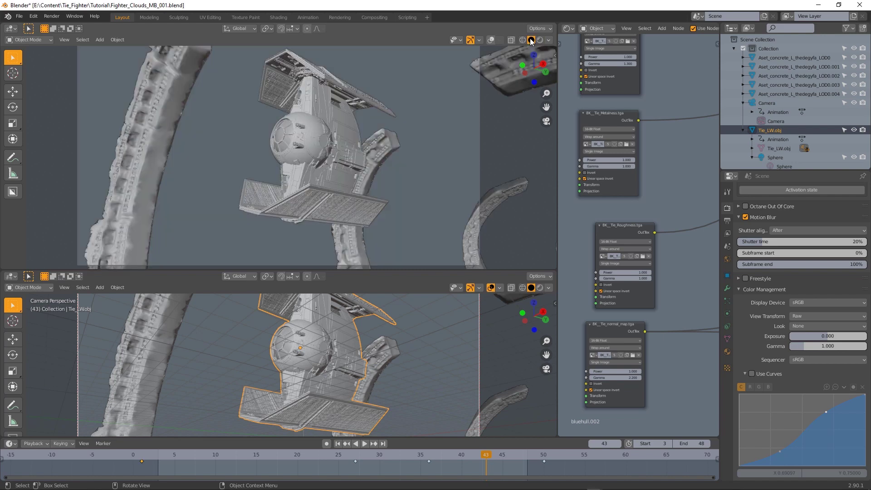
click(51, 17)
click(57, 26)
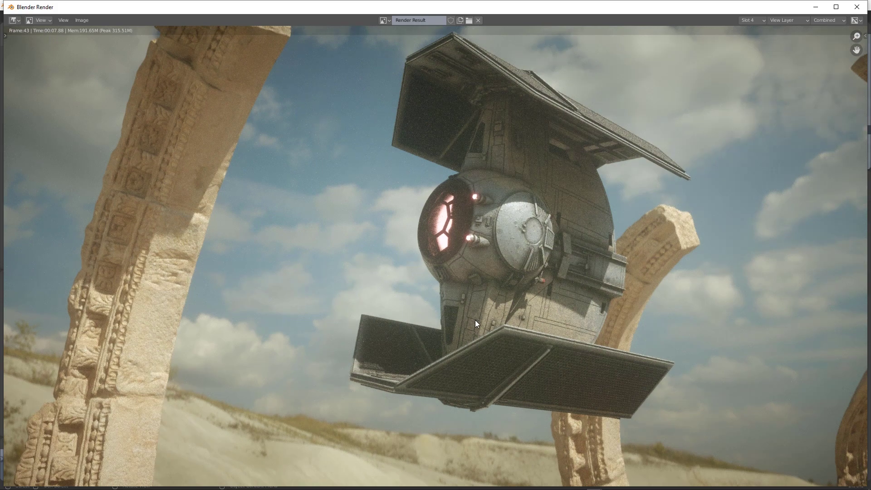
- Compare the OctDenoiserBeauty and Combined render passes, then close the render window
click(823, 21)
click(814, 53)
click(826, 21)
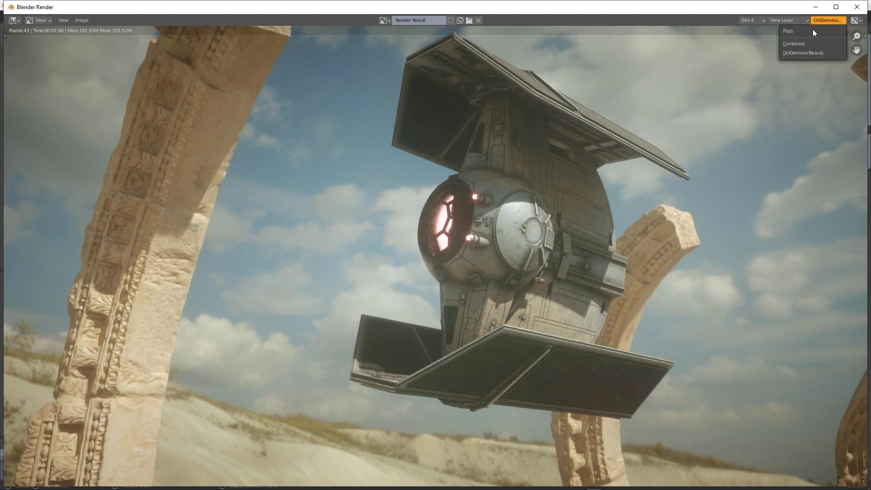
click(799, 44)
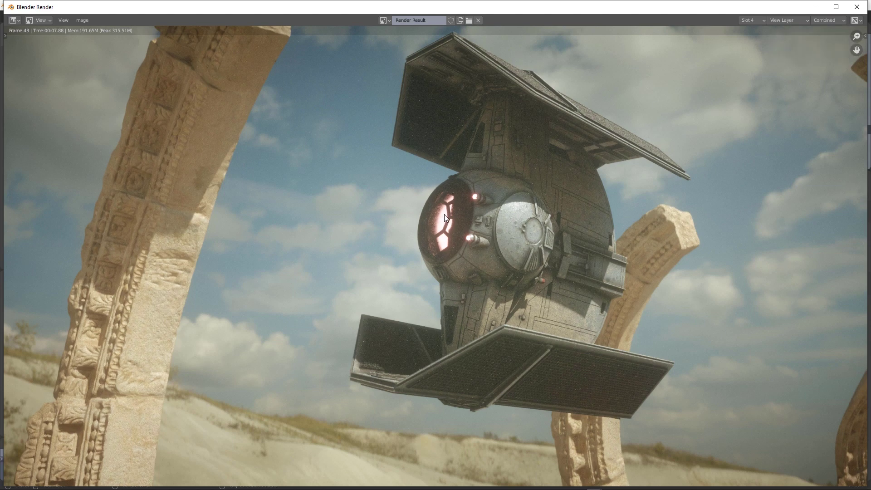
key(Escape)
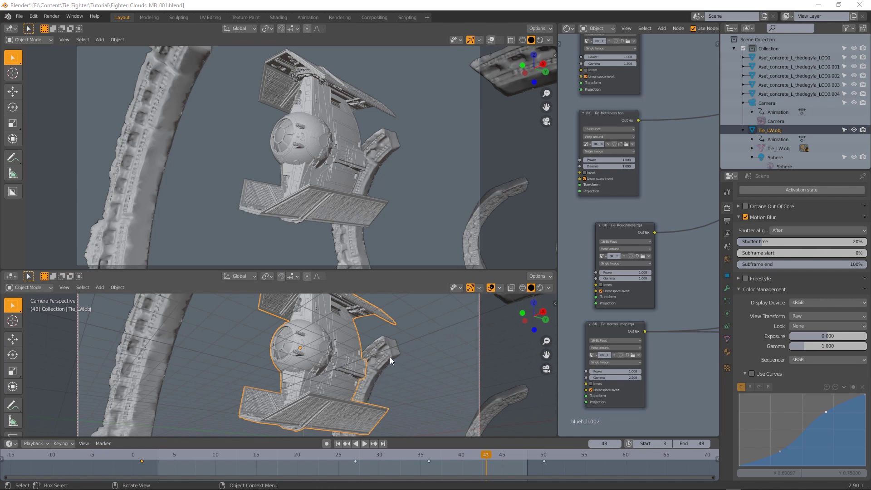
- Turn on per-object Motion Blur in Tie_LW.obj's Octane settings, leaving Steps at 1
click(727, 277)
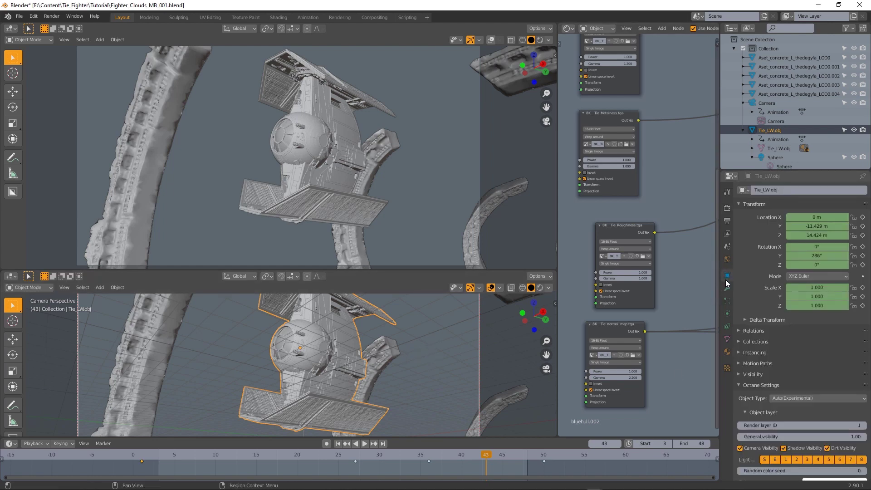
scroll(786, 293, down, 2)
scroll(809, 315, down, 5)
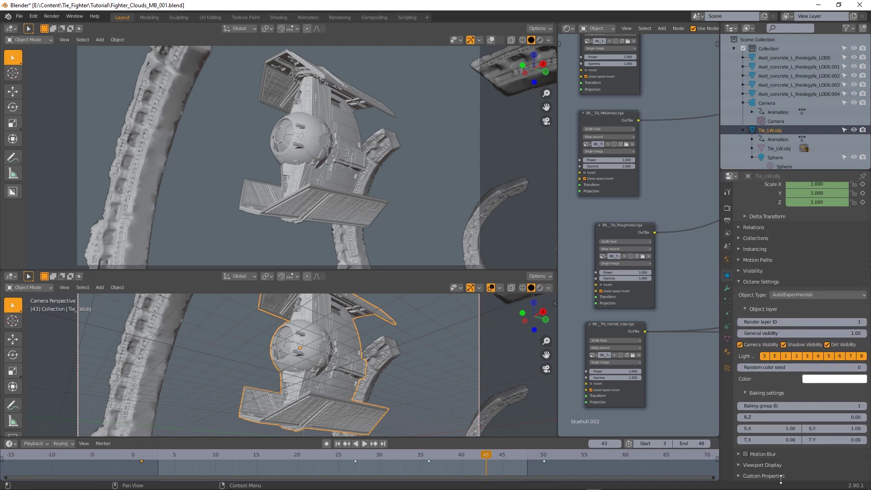
click(744, 453)
click(738, 454)
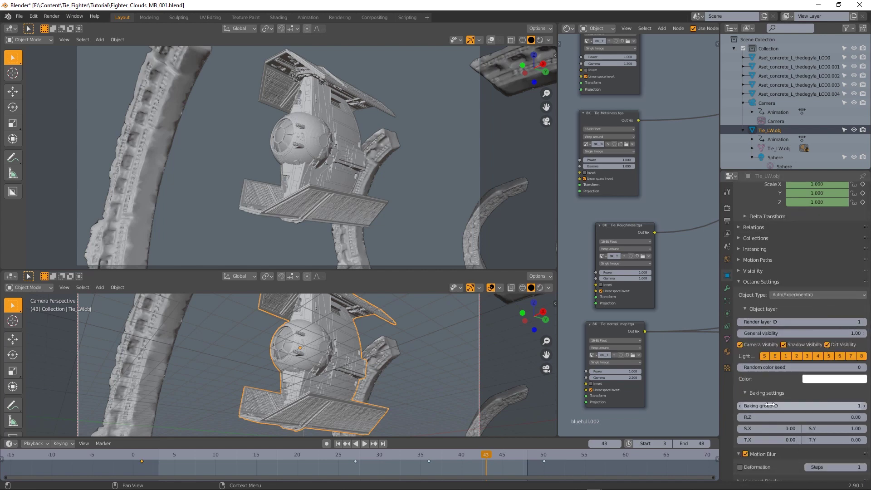
scroll(744, 449, down, 1)
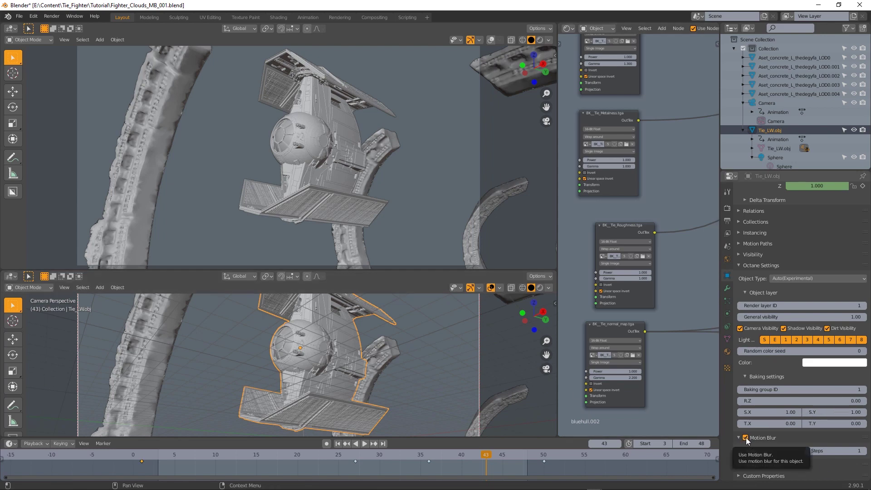
- Re-render frame 43 and view the motion-blurred result in the OctDenoiserBeauty pass
click(51, 17)
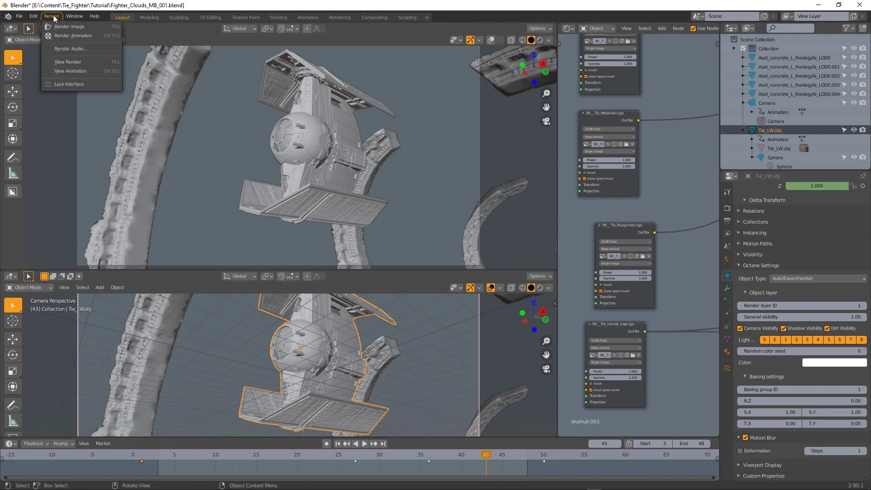
click(57, 28)
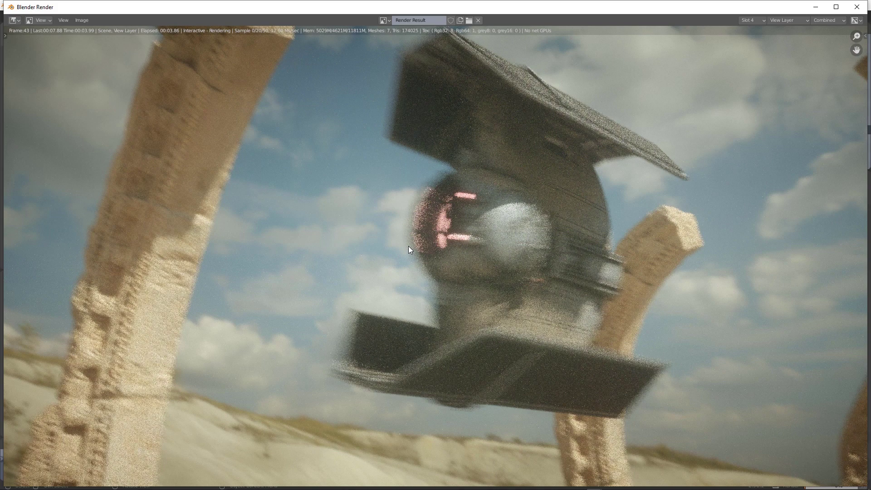
click(829, 20)
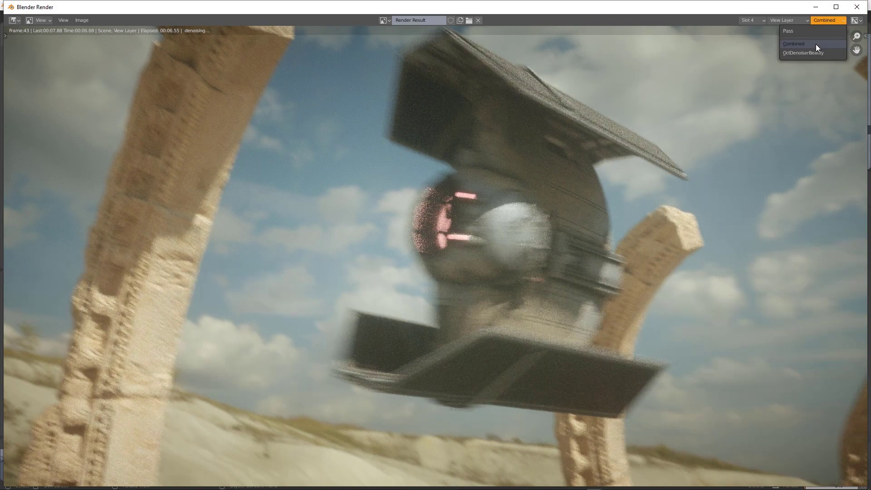
click(815, 54)
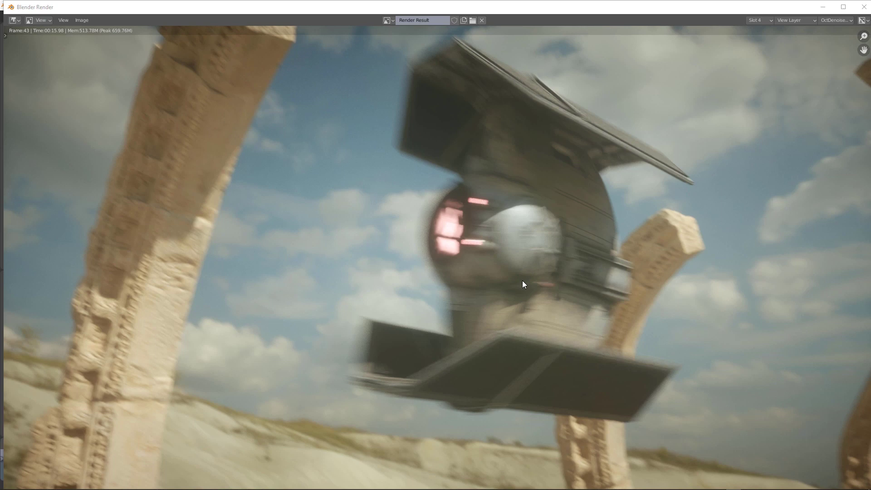
- Cycle through the stored render slots with J and Alt+J to compare blur levels
key(j)
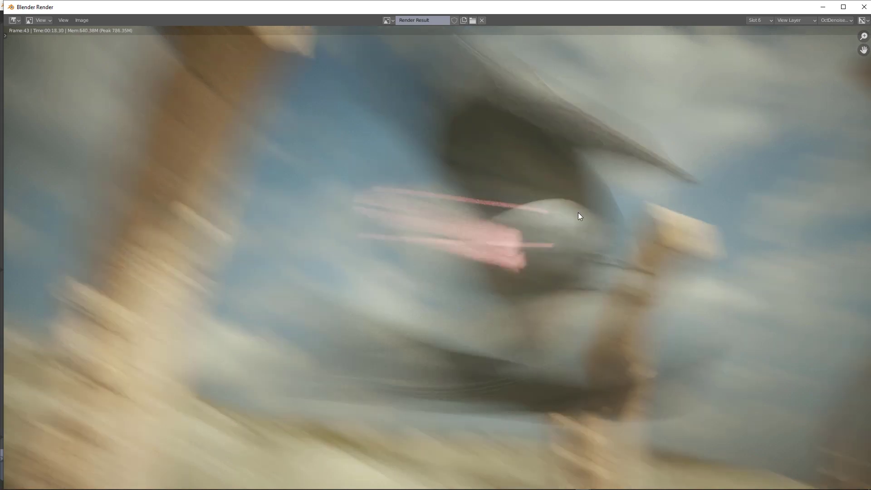
key(alt+j)
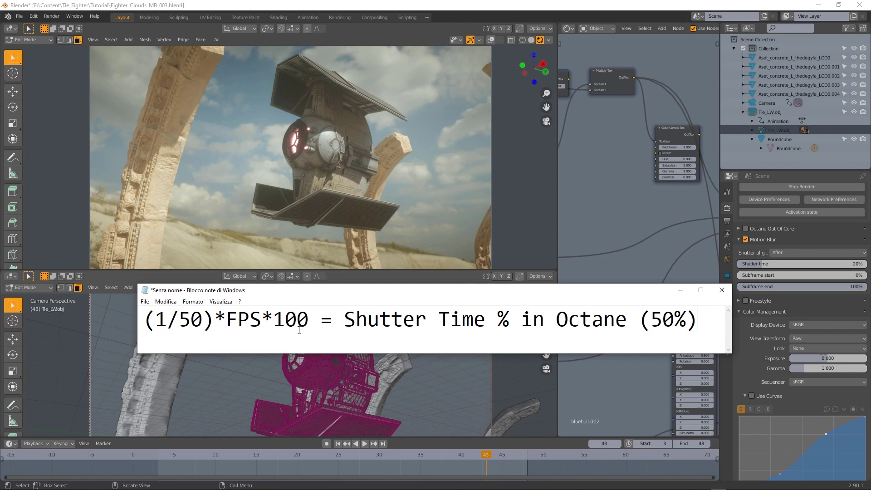
- Highlight the (1/50)*FPS*100 part of the shutter-time formula in Notepad, then deselect it
drag(308, 320, 143, 318)
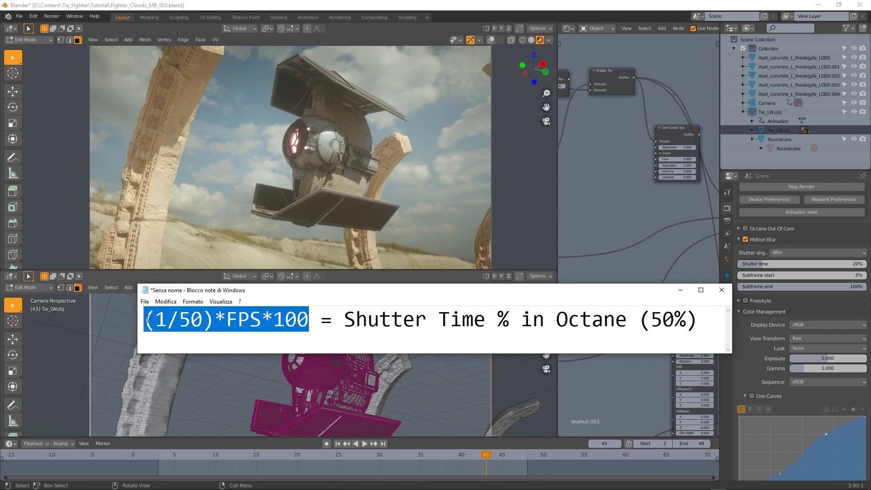
click(314, 329)
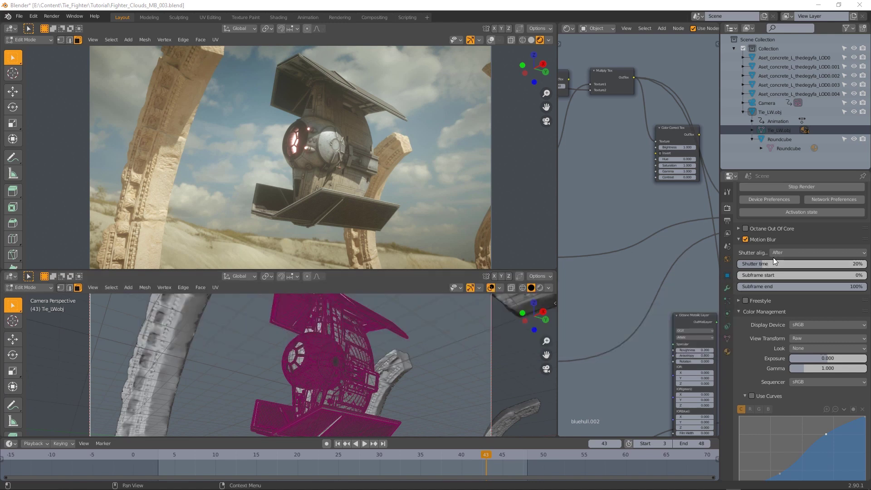
- Review the shutter alignment options without changing them, then cycle through the stored starship renders with J
click(797, 252)
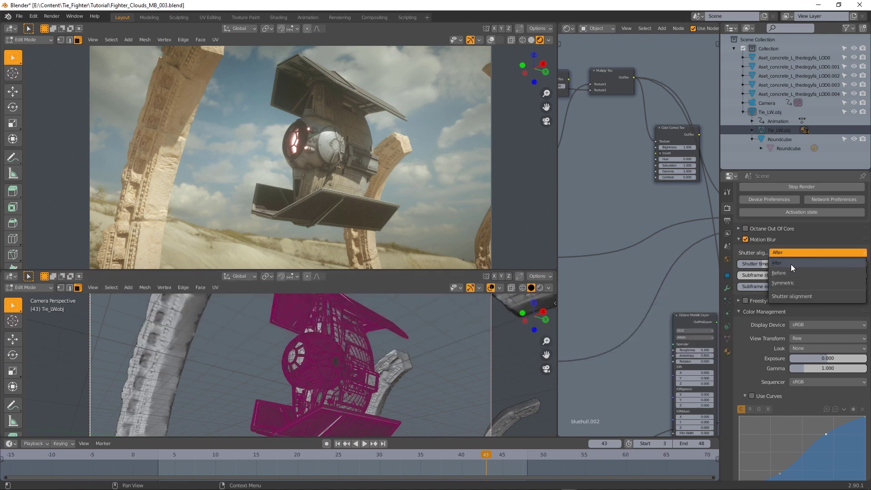
click(818, 235)
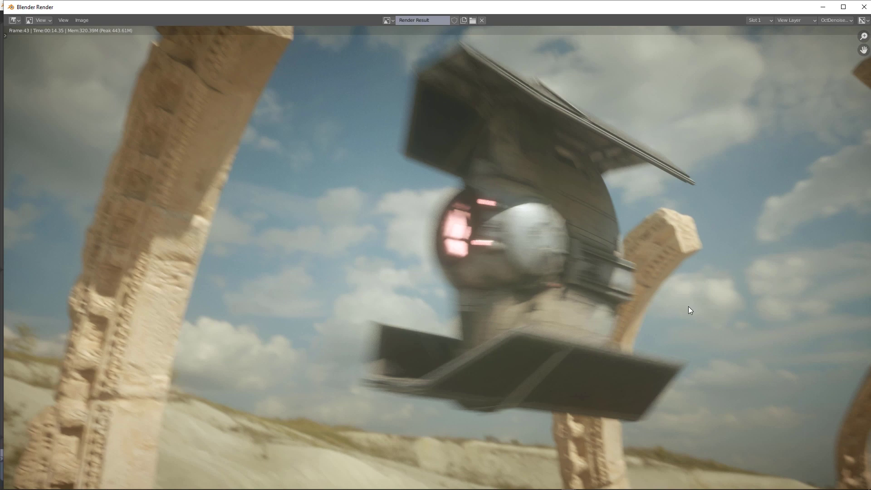
key(j)
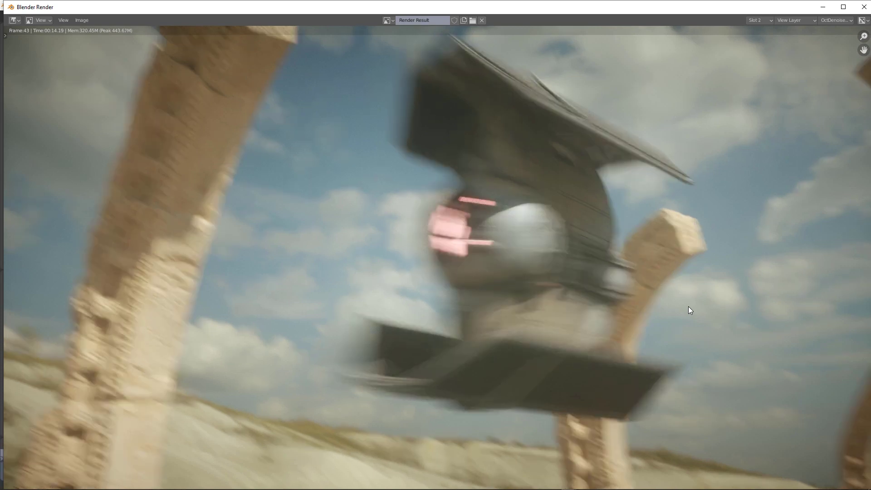
key(j)
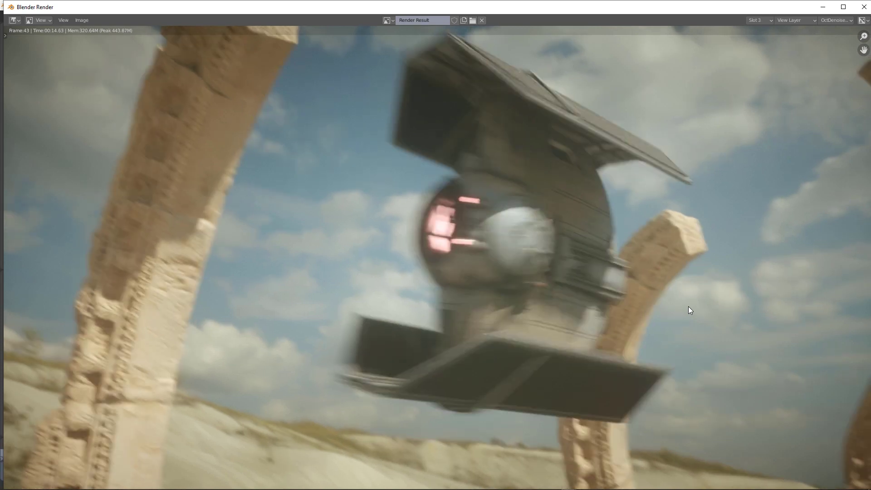
key(j)
key(j)
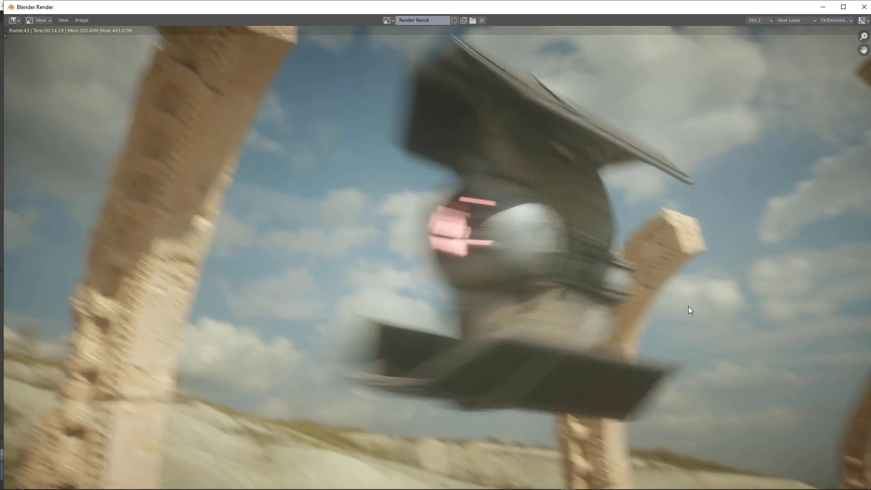
key(j)
key(j)
key(j)
key(j)
key(j)
key(j)
key(j)
key(j)
key(j)
key(j)
key(j)
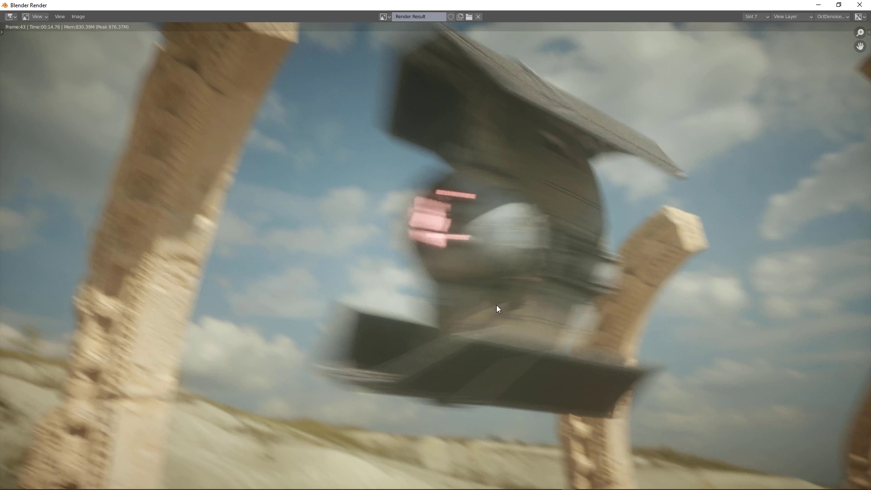
- Step through the last stored starship renders, ending on the sharper one
key(j)
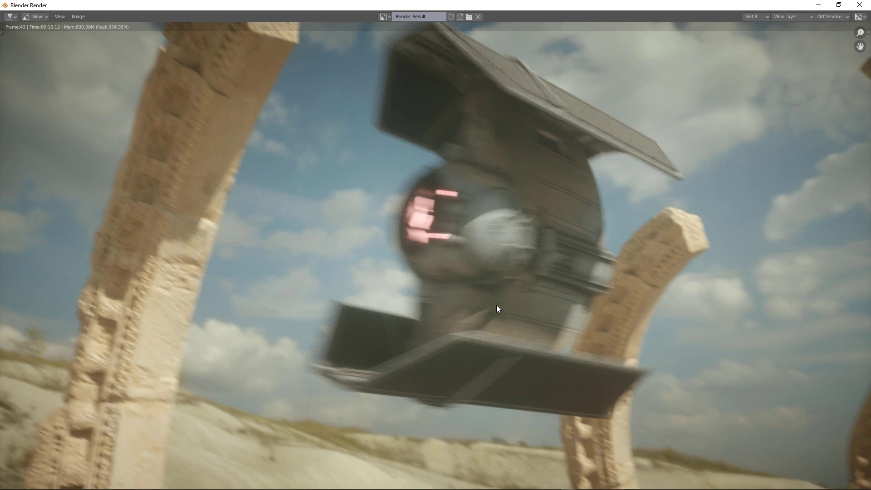
key(j)
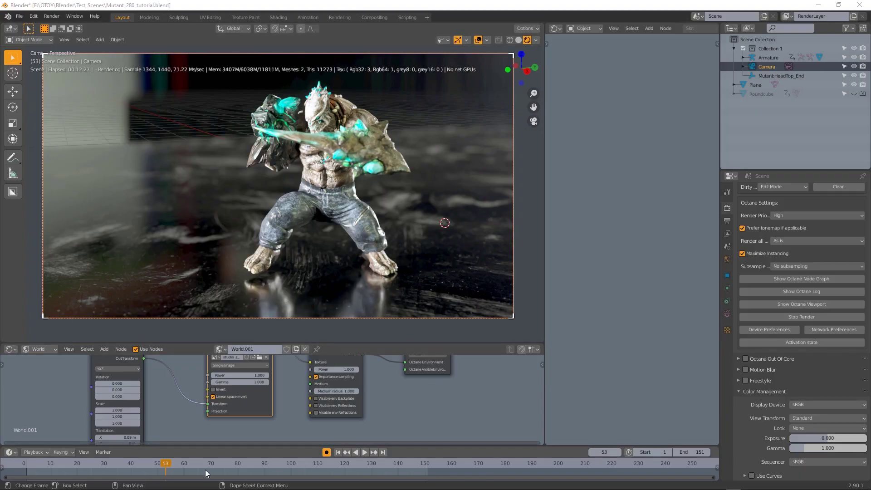
- Scrub and play the mutant's animation, then settle the playhead on frame 54
drag(164, 462, 93, 461)
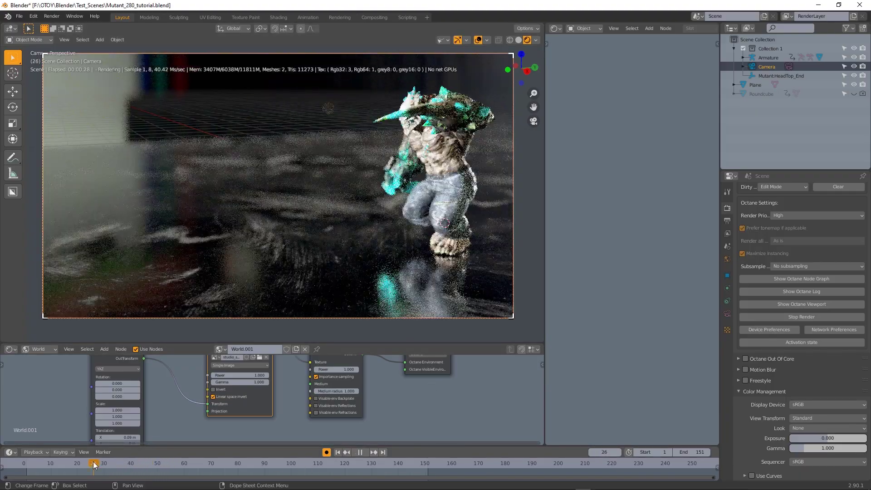
key(space)
mouse_move(148, 464)
mouse_down()
mouse_move(309, 467)
mouse_move(107, 461)
mouse_move(148, 461)
mouse_up()
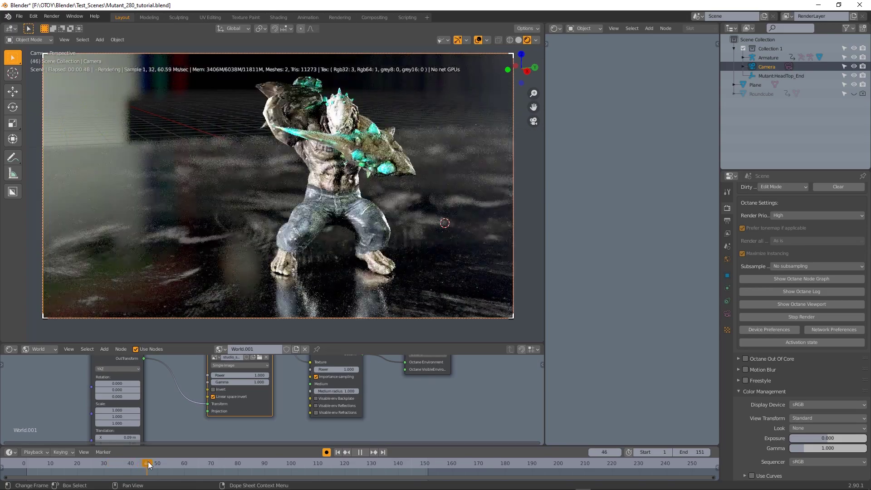
drag(147, 462, 170, 464)
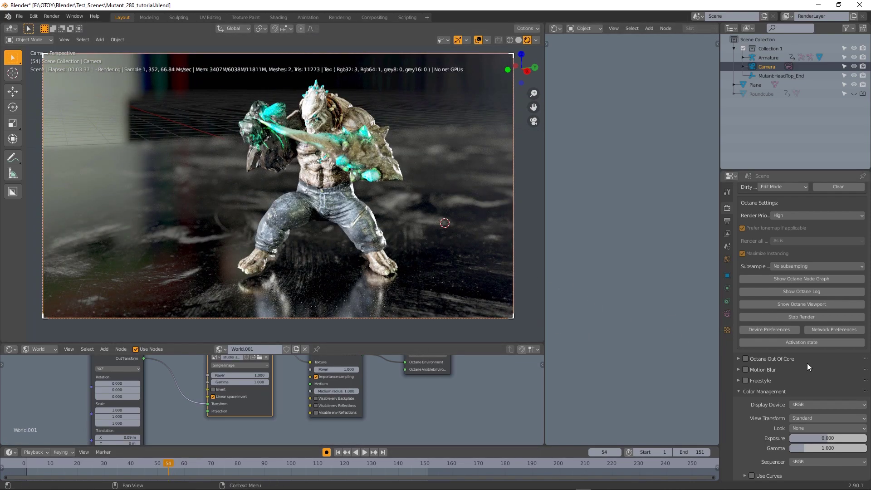
- Enable Octane Motion Blur with a 40% shutter time and show the viewport overlays
click(744, 369)
click(739, 369)
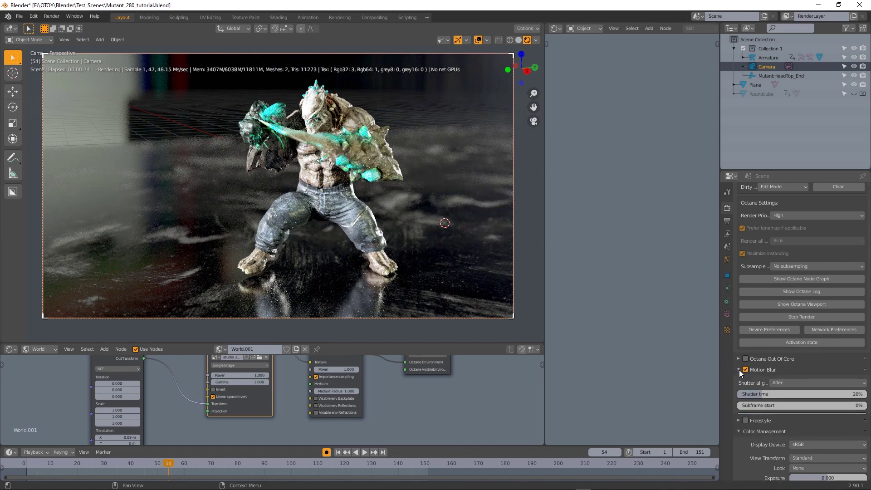
click(793, 393)
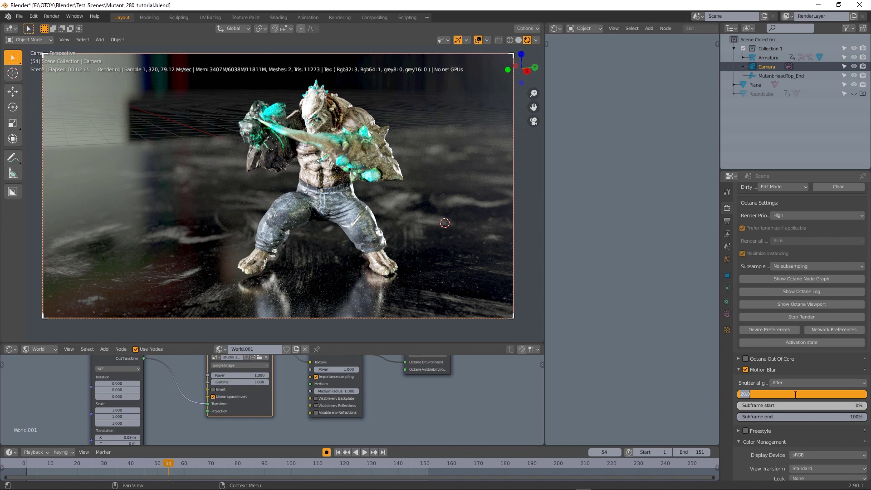
text(40)
key(Return)
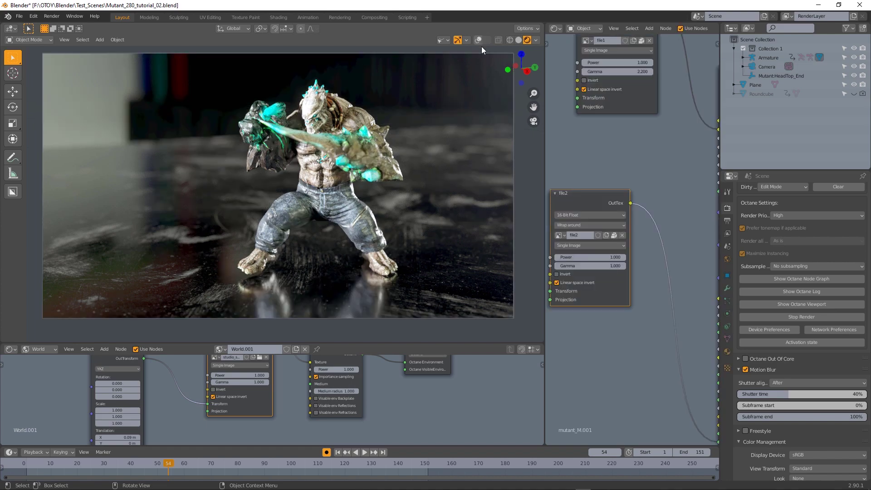
click(479, 40)
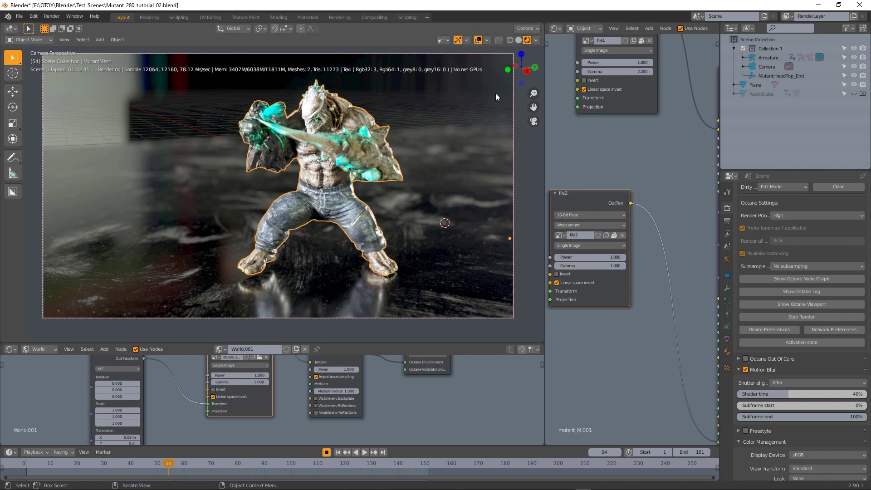
- Hide the viewport overlays and enable Motion Blur in the MutantMesh object settings
click(479, 41)
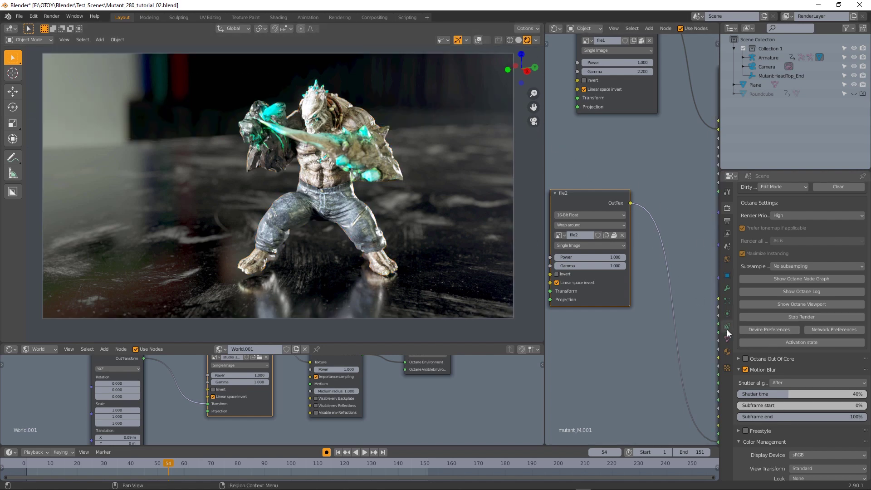
click(726, 277)
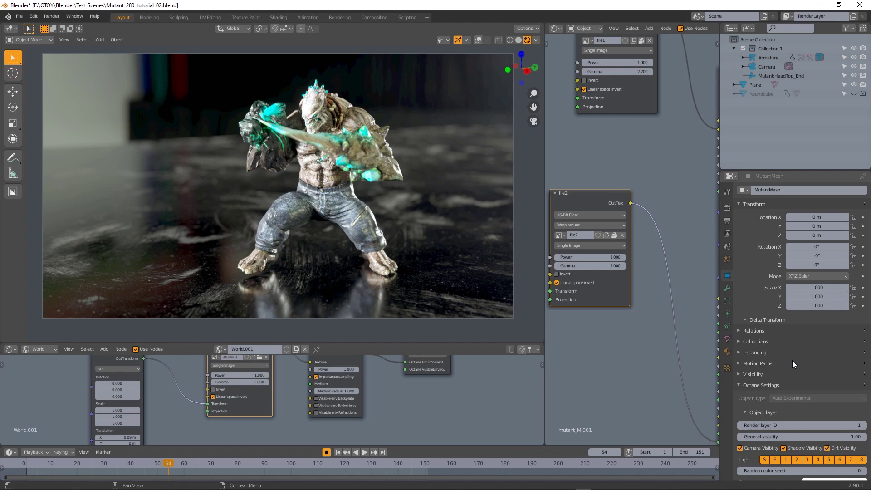
scroll(754, 446, down, 5)
click(745, 453)
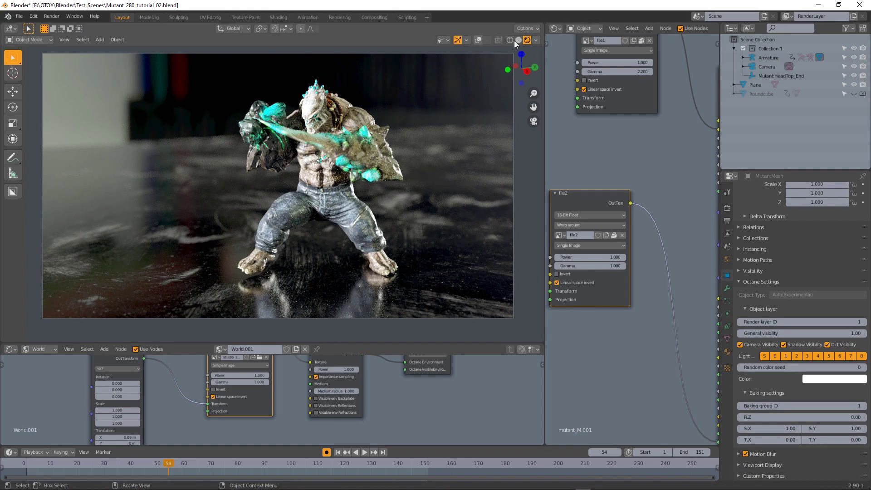
- Switch to solid shading and render frame 54, then check the OctDenoiserBeauty pass and close it
click(518, 40)
click(51, 16)
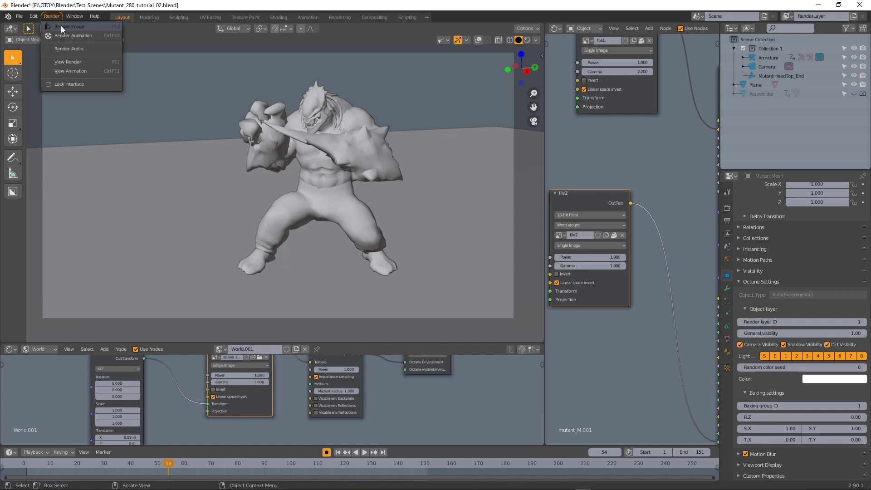
click(61, 25)
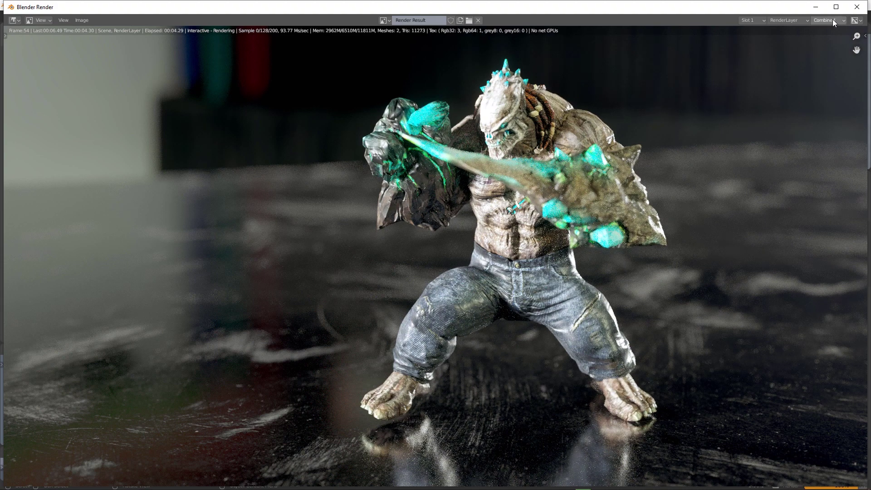
click(832, 19)
click(808, 62)
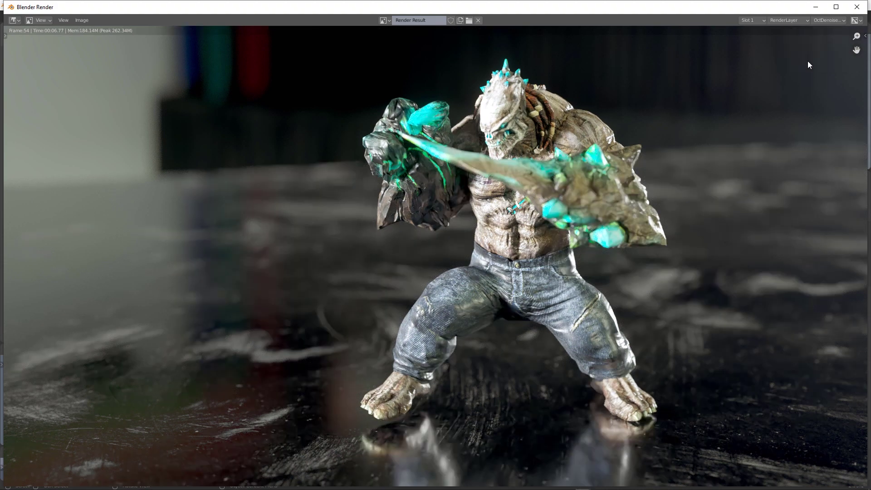
click(815, 7)
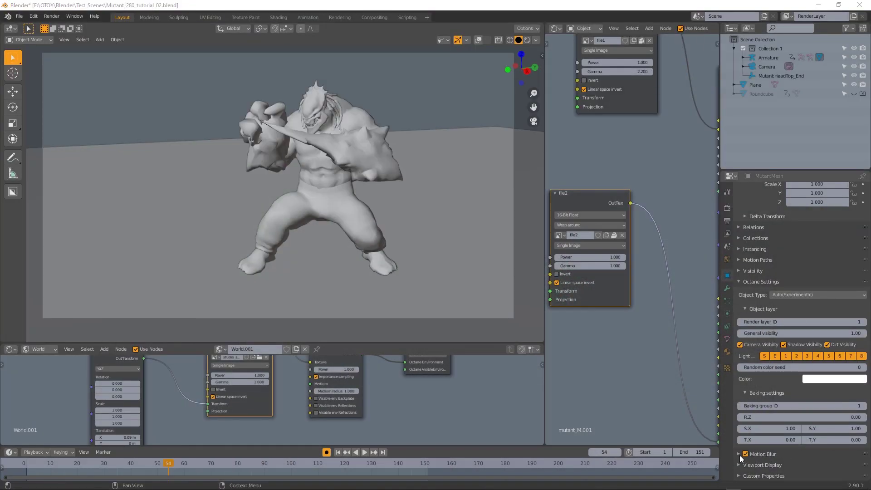
- Expand the MutantMesh's Motion Blur options and enable Deformation motion blur
click(738, 454)
scroll(737, 454, down, 1)
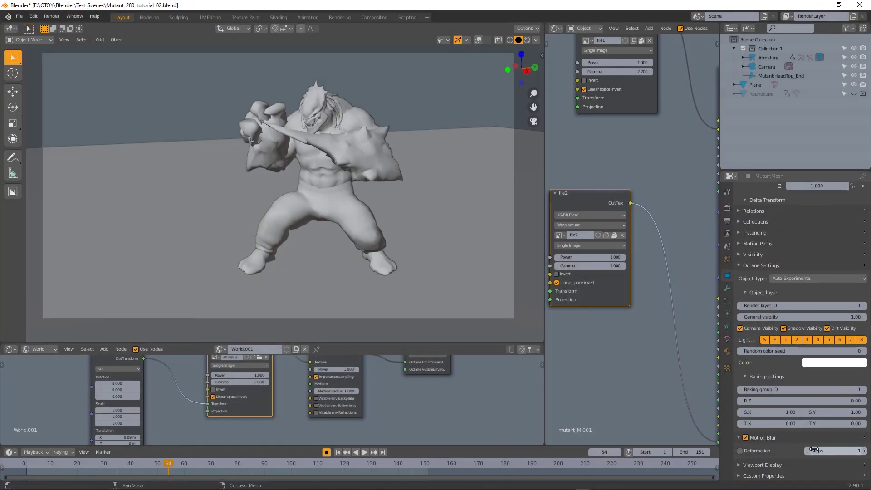
click(740, 451)
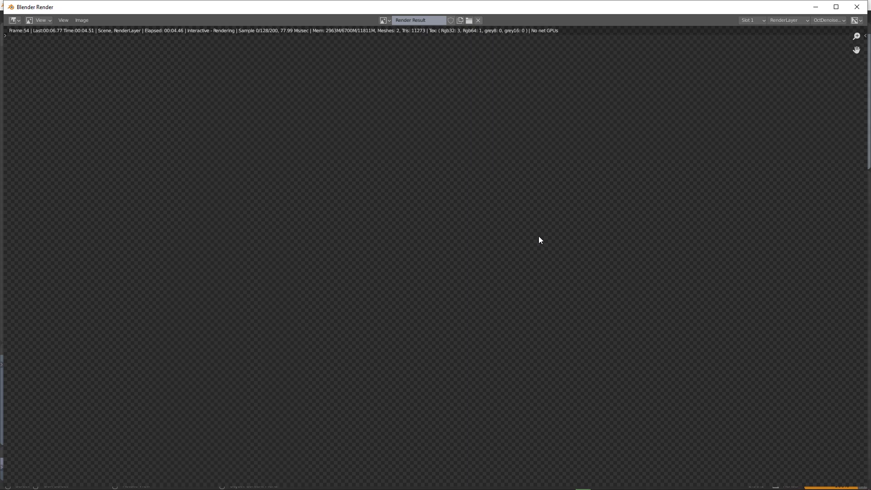
- Compare the Combined and OctDenoiser render passes, then close the render window
click(826, 23)
click(815, 43)
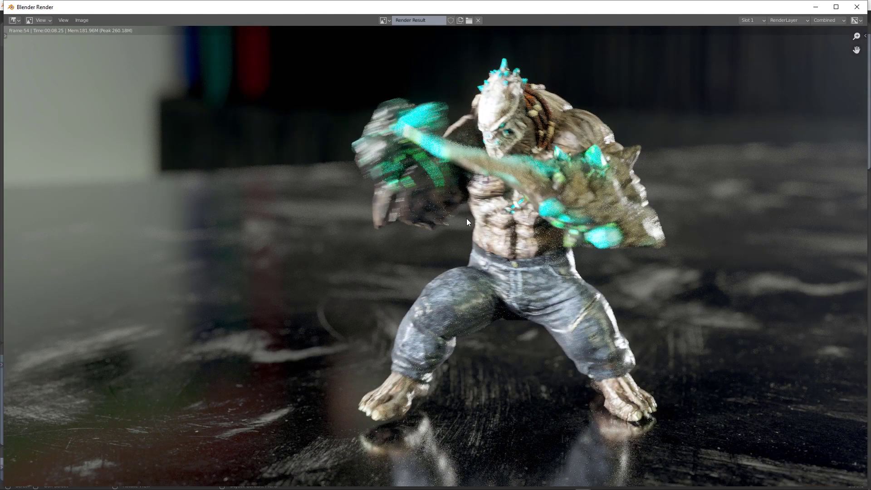
click(829, 20)
click(821, 61)
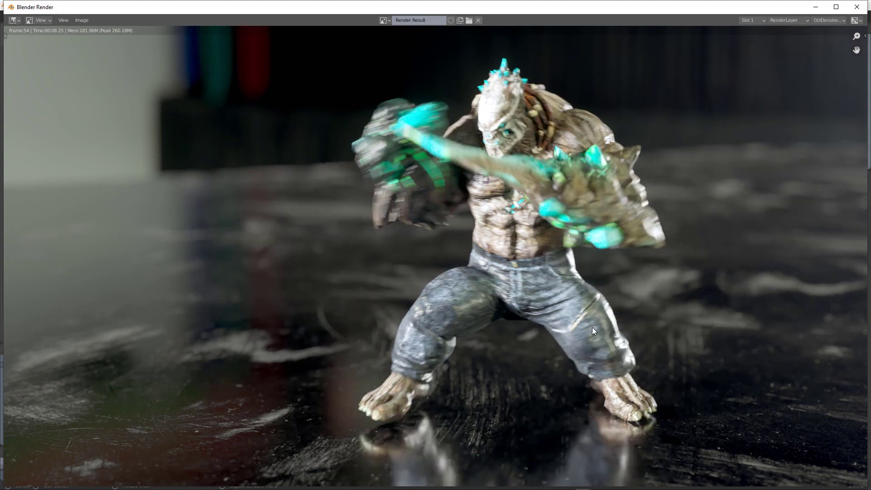
key(Escape)
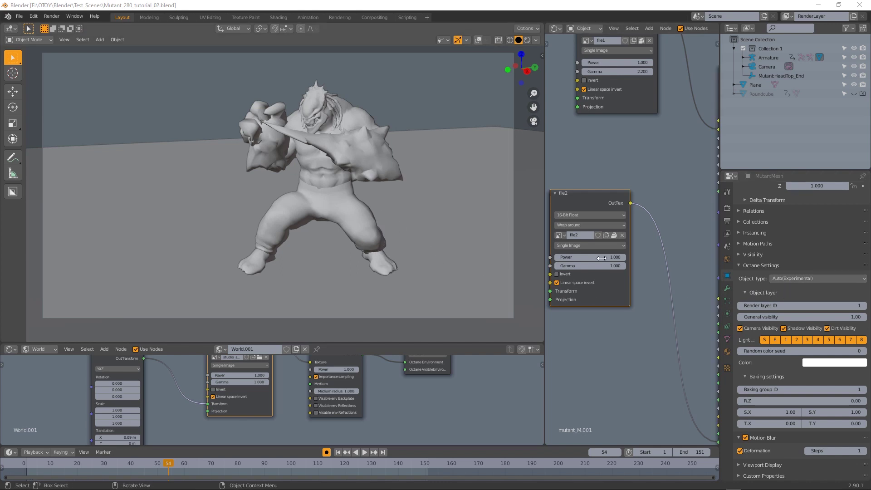
- Set the Octane Object Type to Reshapable proxy and add a Subdivision Surface modifier
click(802, 278)
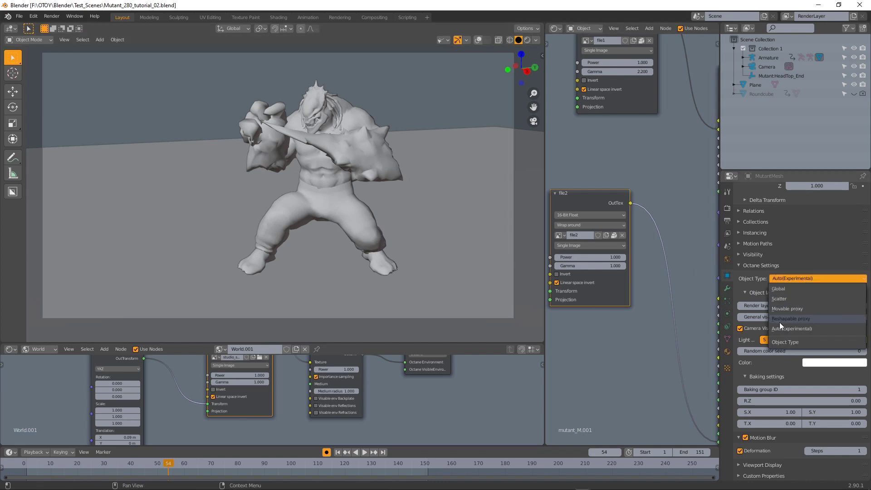
click(806, 319)
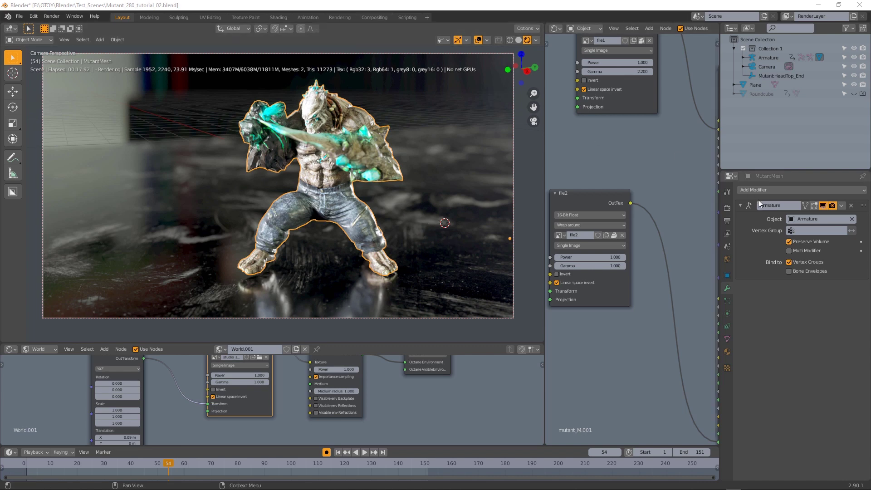
click(773, 189)
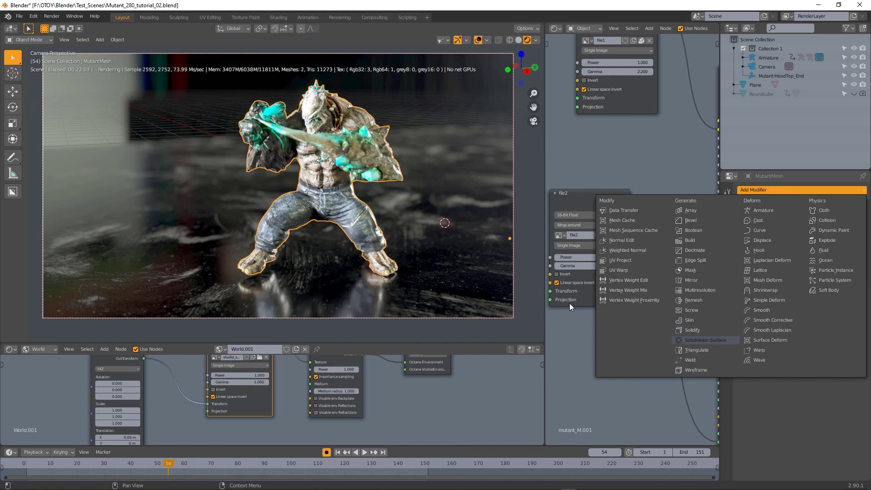
key(Return)
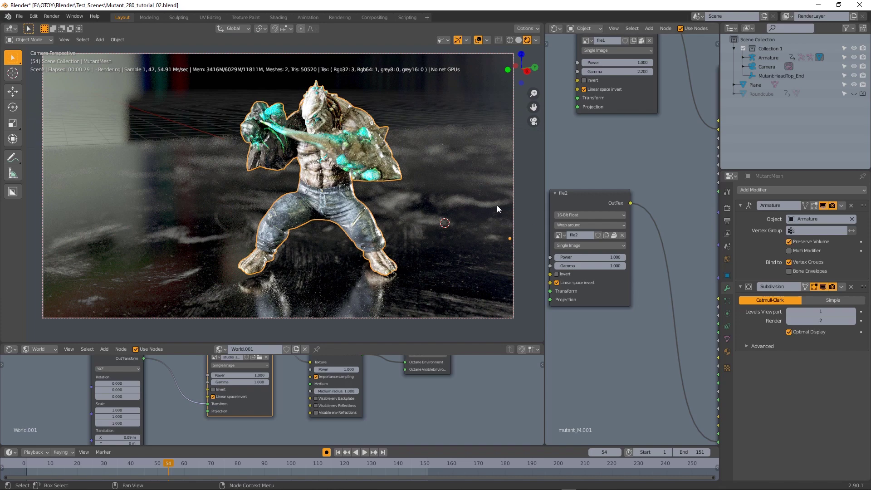
- Switch the viewport to solid shading and render frame 54 of the subdivided mutant
click(519, 41)
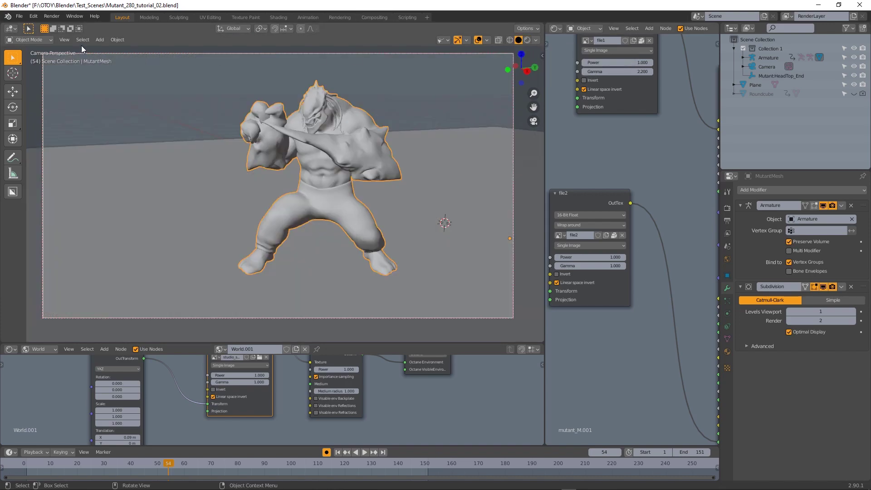
click(49, 17)
click(55, 24)
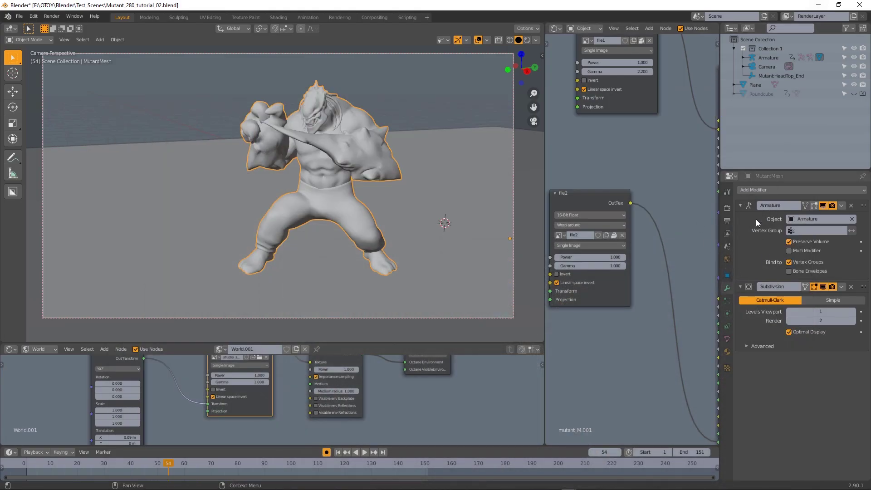
- Add a Vertex Weight Edit modifier to the mutant mesh before rendering
click(752, 189)
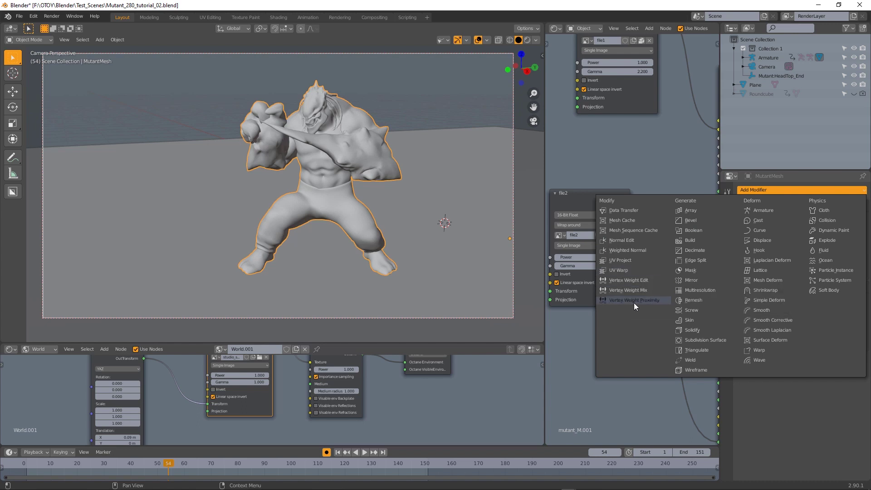
click(622, 280)
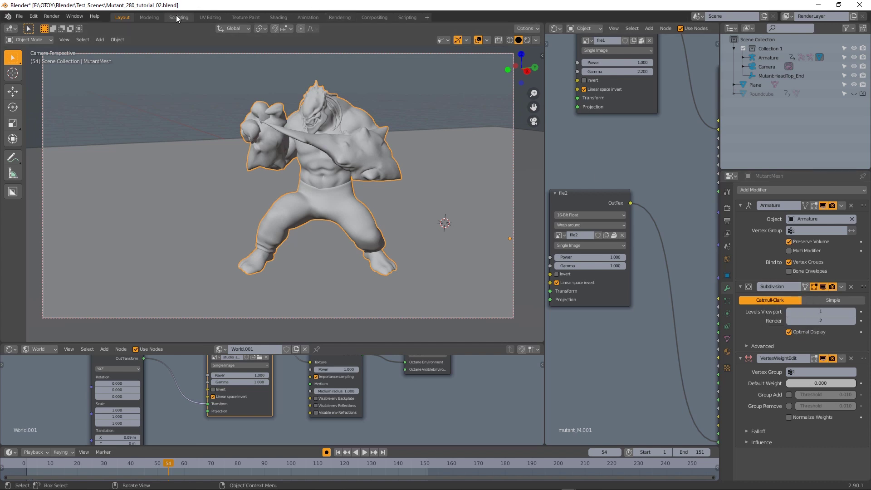
click(53, 16)
- Render the mutant's frame 54 and view the OctDenoiser pass of the result
click(59, 26)
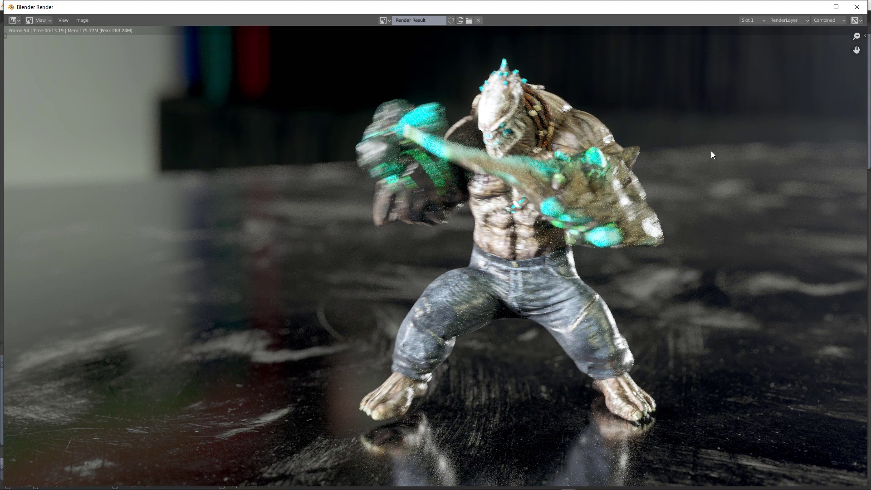
click(829, 20)
click(820, 59)
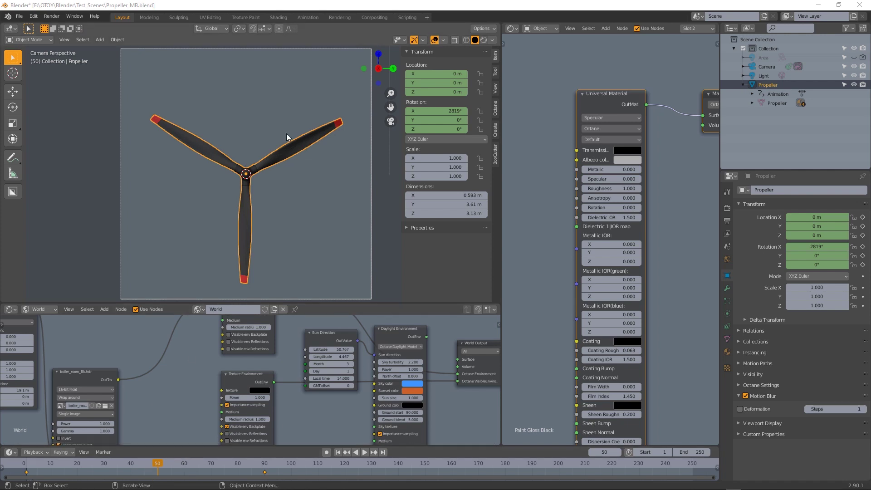
- Scrub the propeller animation back to frame 50 and show the scene's Octane render settings
mouse_move(157, 463)
mouse_down()
mouse_move(69, 464)
mouse_move(239, 467)
mouse_move(56, 462)
mouse_move(174, 463)
mouse_move(148, 464)
mouse_move(157, 463)
mouse_up()
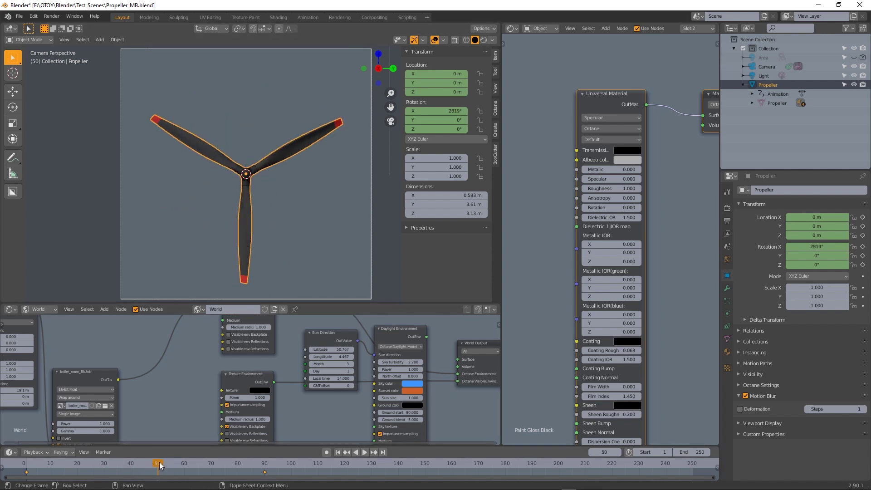
click(173, 463)
drag(216, 467, 158, 466)
key(space)
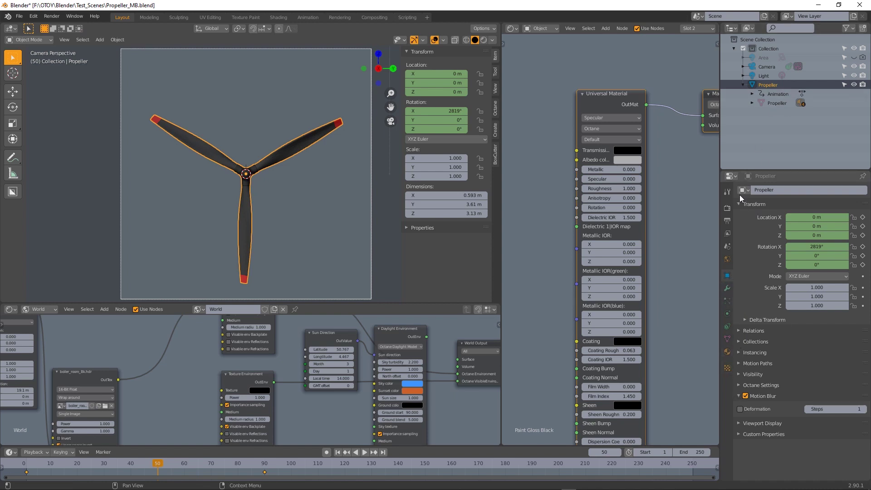
click(727, 207)
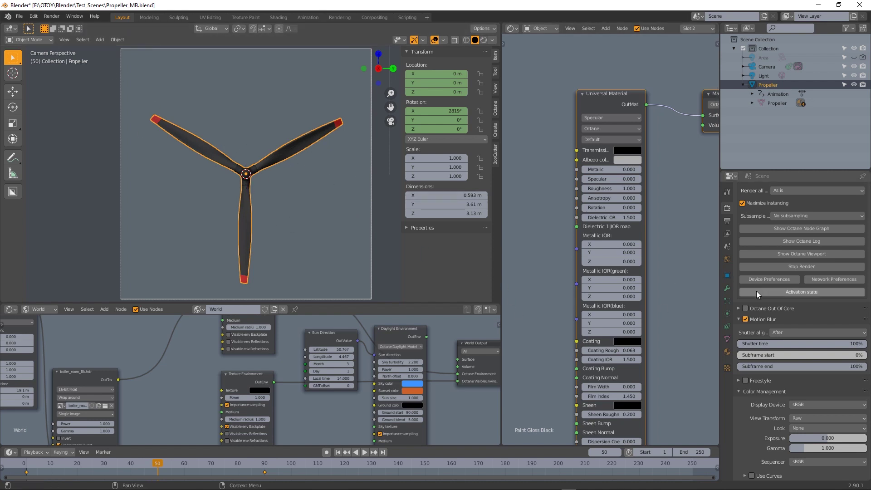
- Render the propeller's frame 50 with one deformation step, then close the render window
click(727, 275)
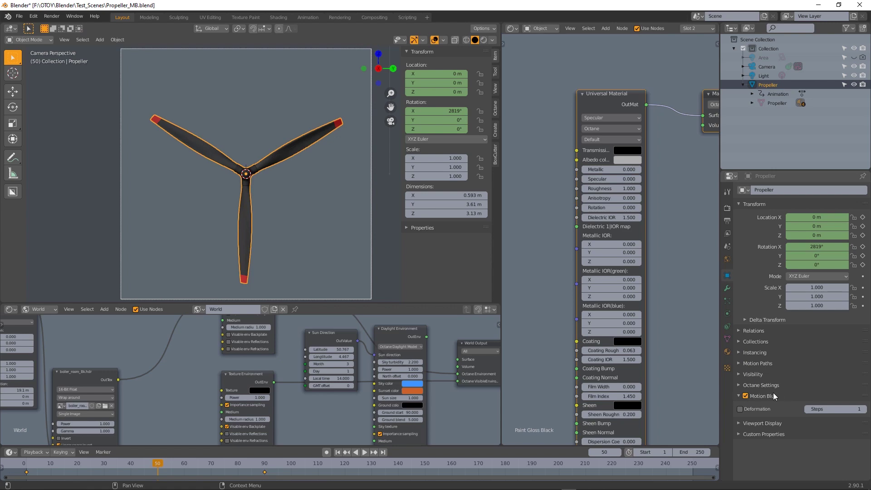
click(52, 16)
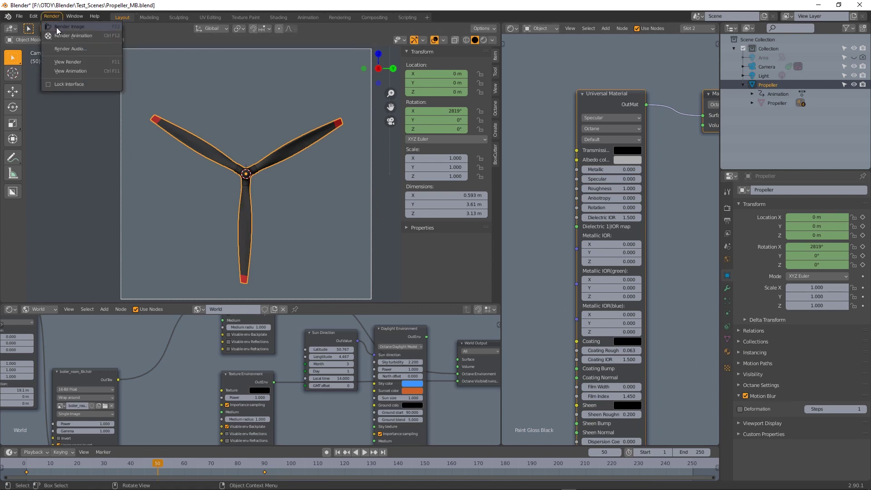
click(56, 27)
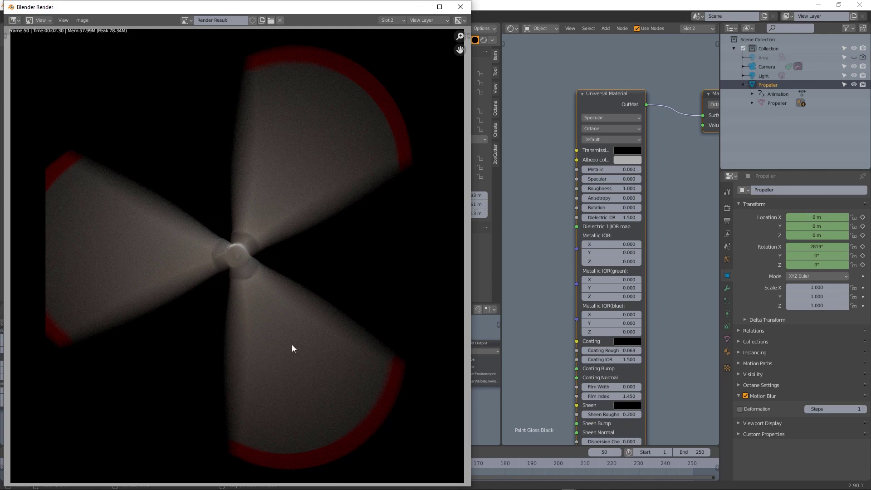
click(460, 7)
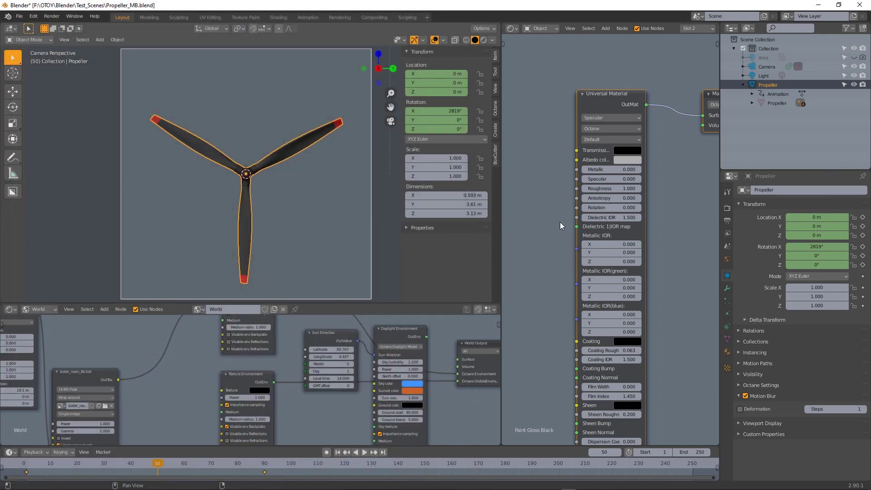
- Raise deformation motion-blur steps to 2, render the propeller, and close the render
click(864, 409)
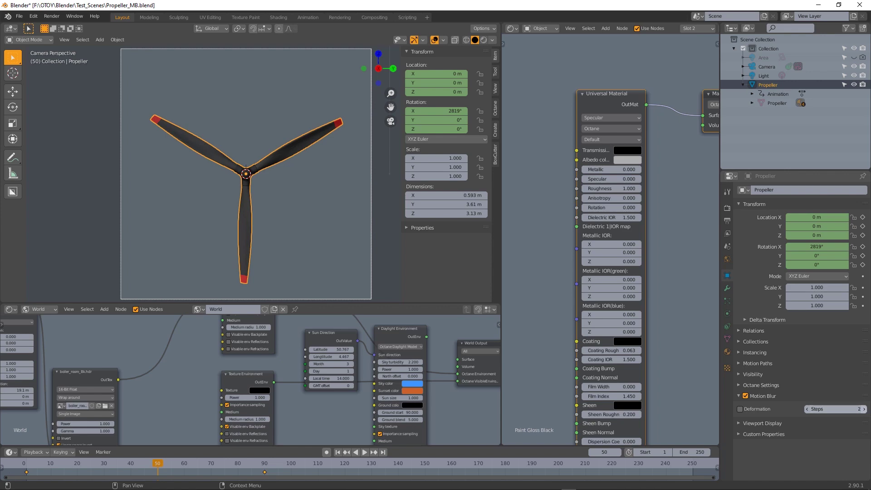
click(51, 16)
click(58, 24)
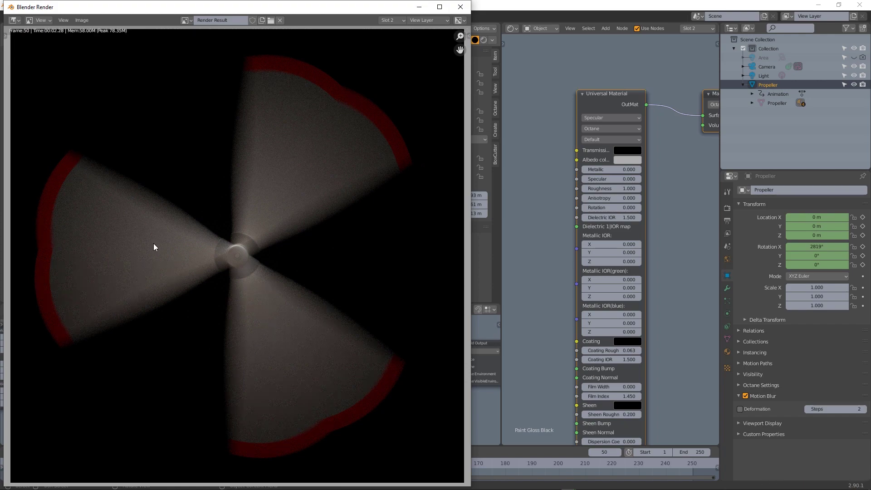
click(461, 12)
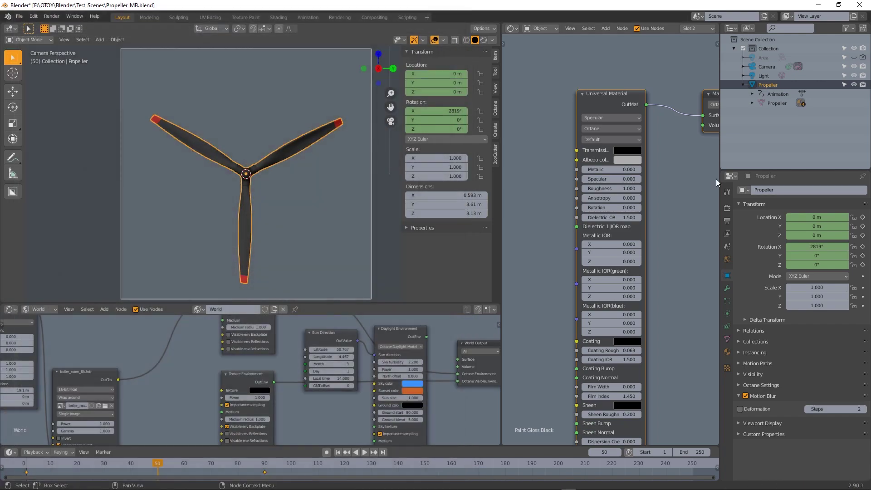
- Raise deformation steps to 4, render and close, then increase the steps further
click(864, 409)
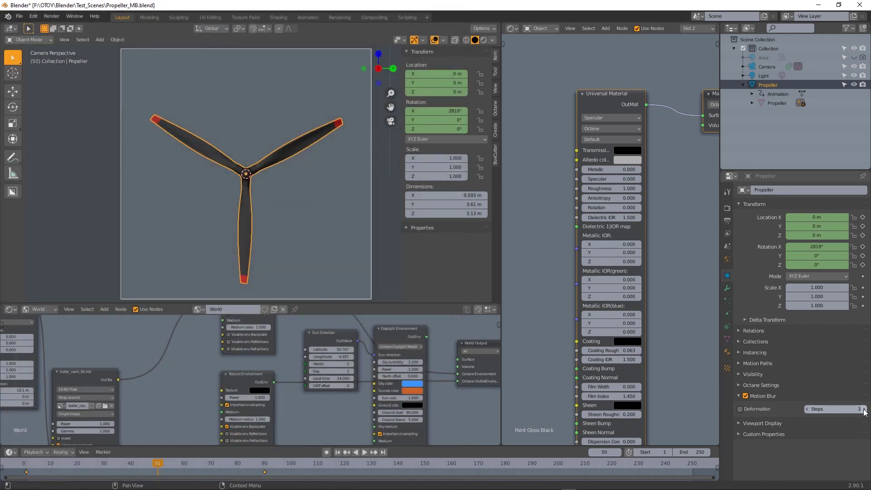
click(864, 411)
click(48, 17)
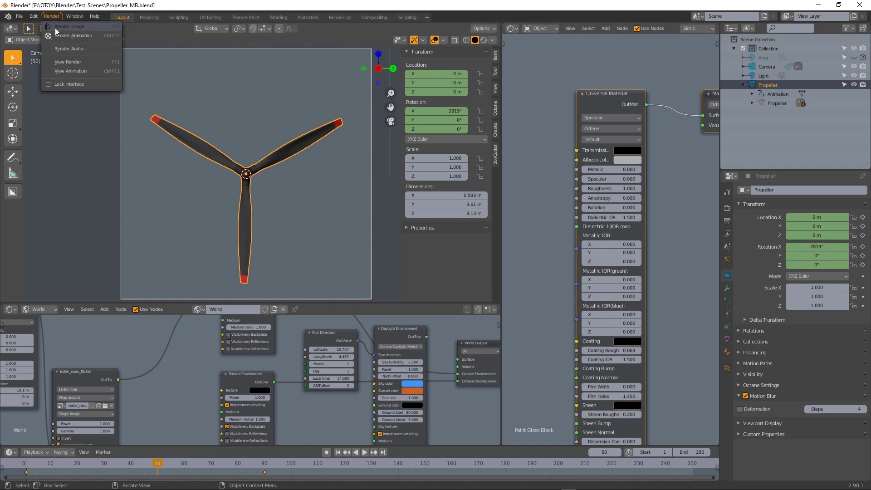
click(68, 26)
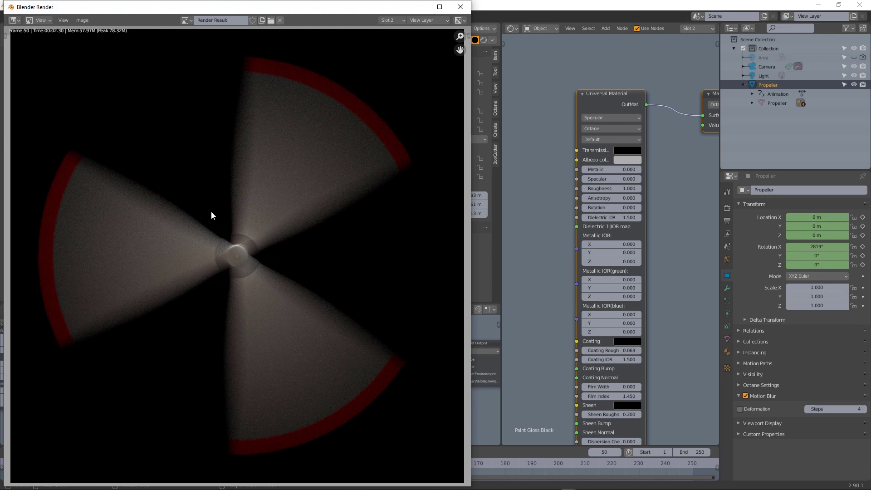
click(460, 7)
click(864, 408)
- Raise Deformation Steps to 6 and render the propeller image
click(864, 409)
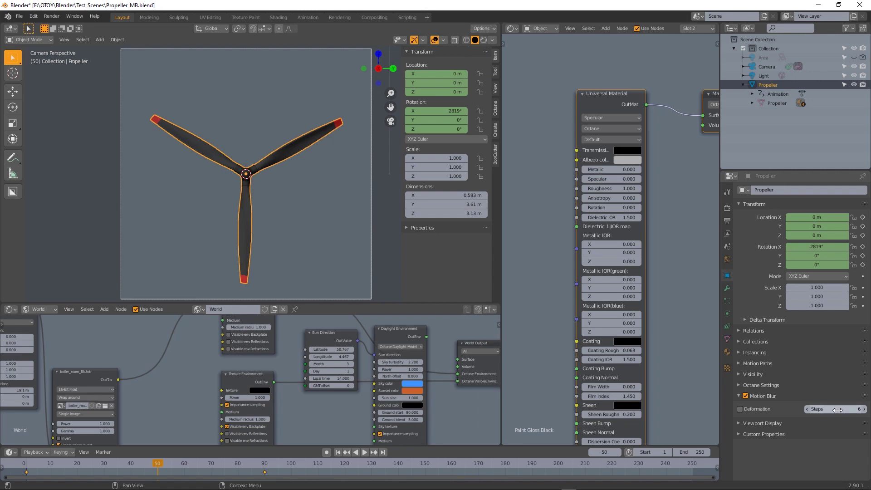
click(51, 16)
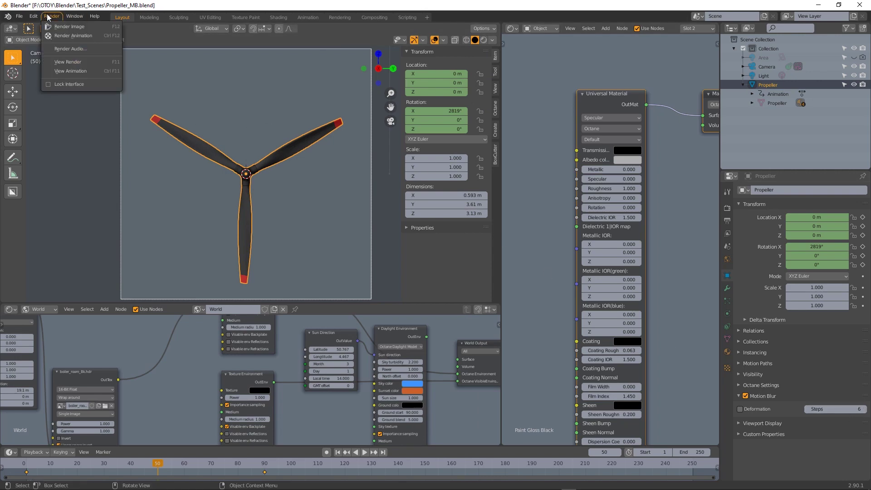
click(57, 27)
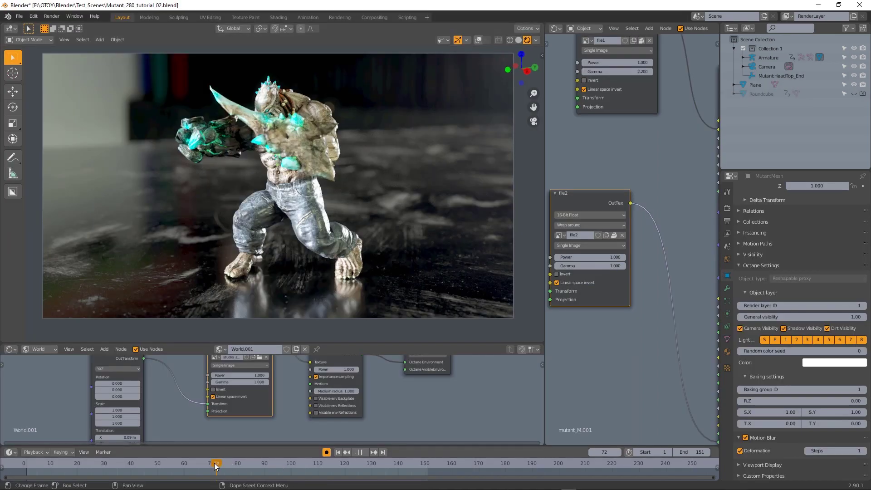
- Scrub the mutant animation back to frame 45 and play it to preview motion blur
drag(182, 464, 124, 458)
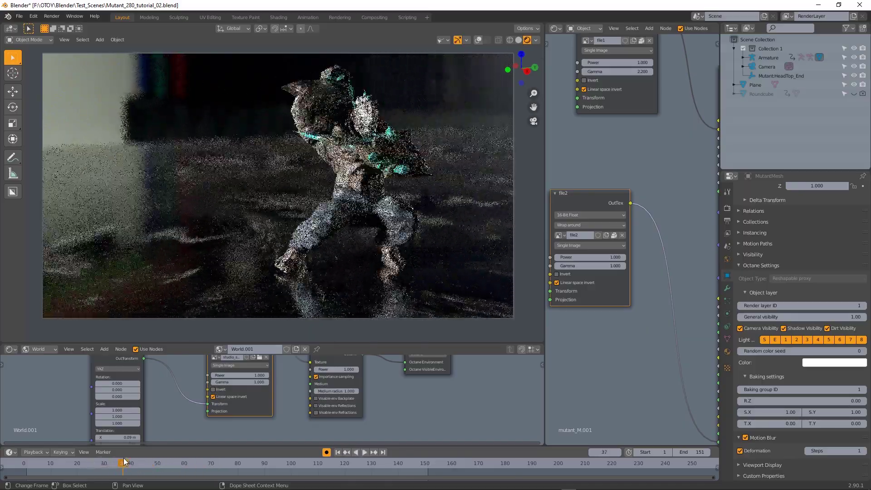
key(space)
key(space)
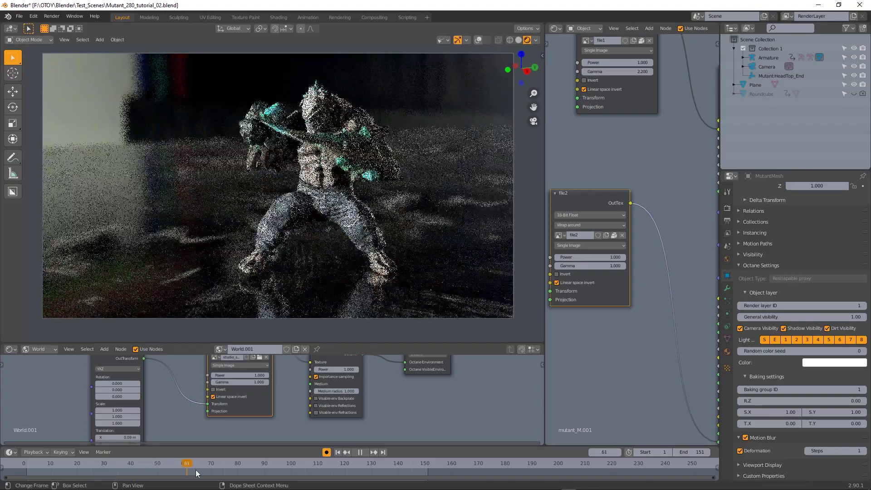
key(space)
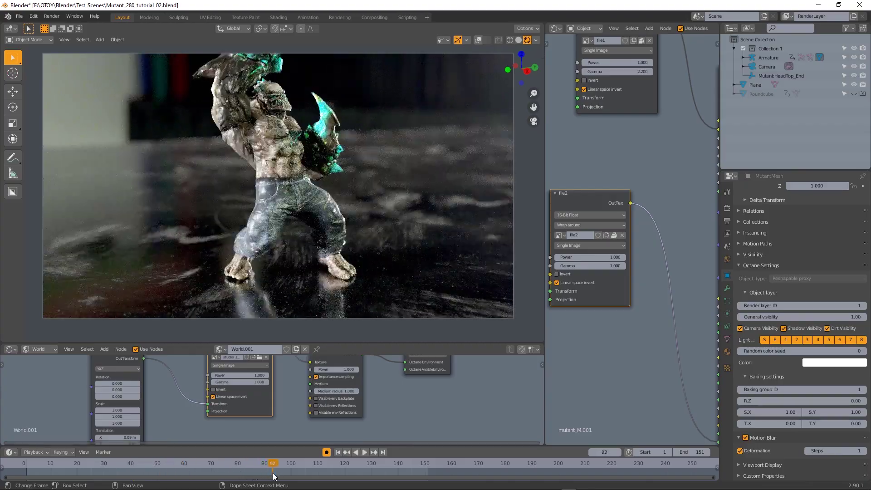